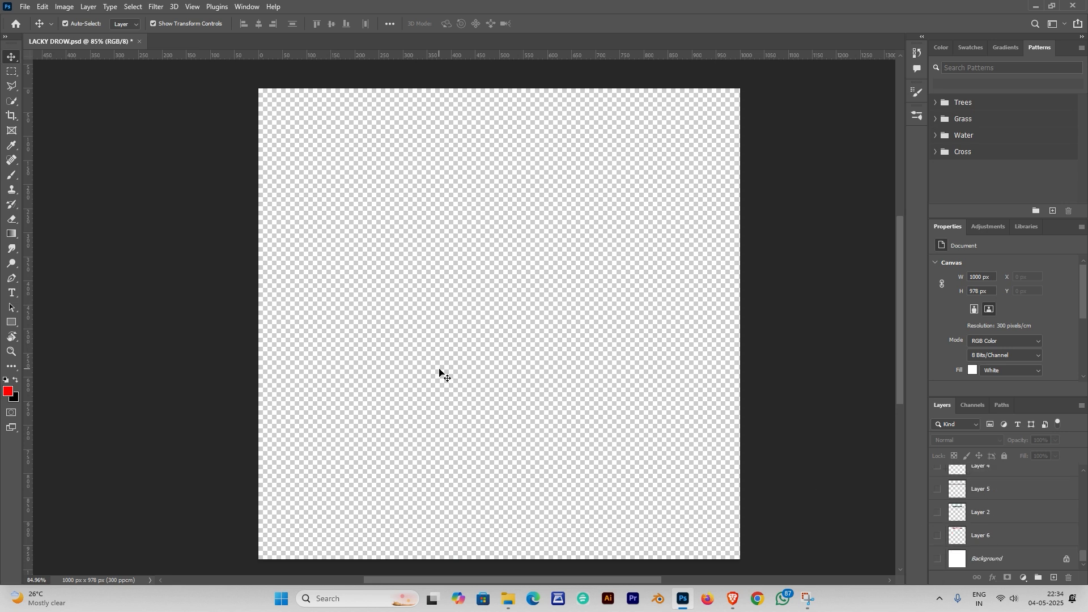
Create a new 1000 × 1000 pixel document at 300 pixels/inch in RGB Color with a white background
{"action": "key", "text": "ctrl"}
{"action": "key", "text": "ctrl+n"}
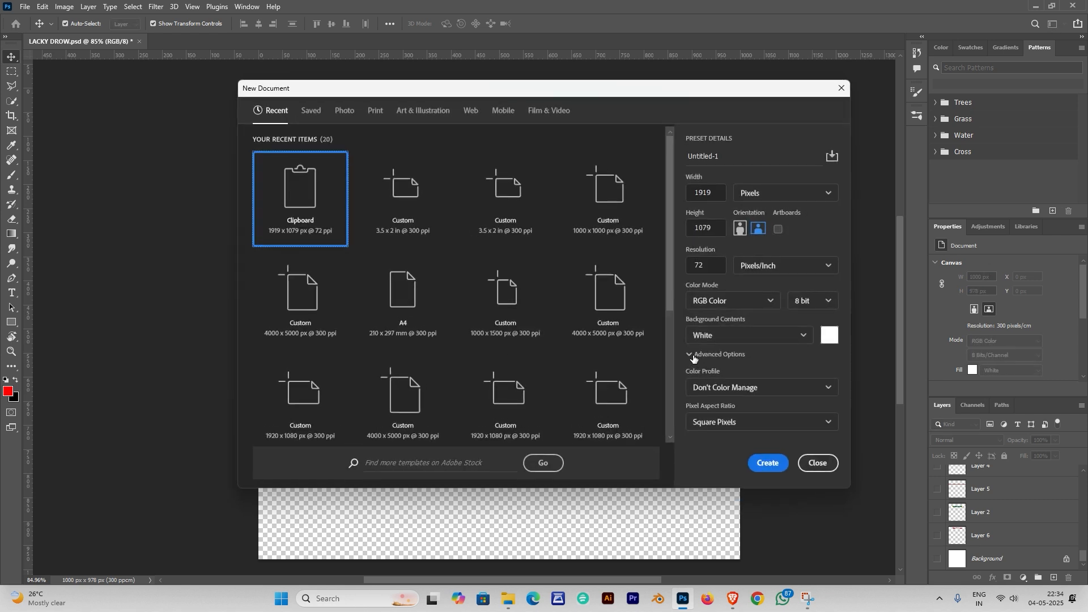
{"action": "left_click", "coordinate": [708, 193]}
{"action": "type", "text": "1000"}
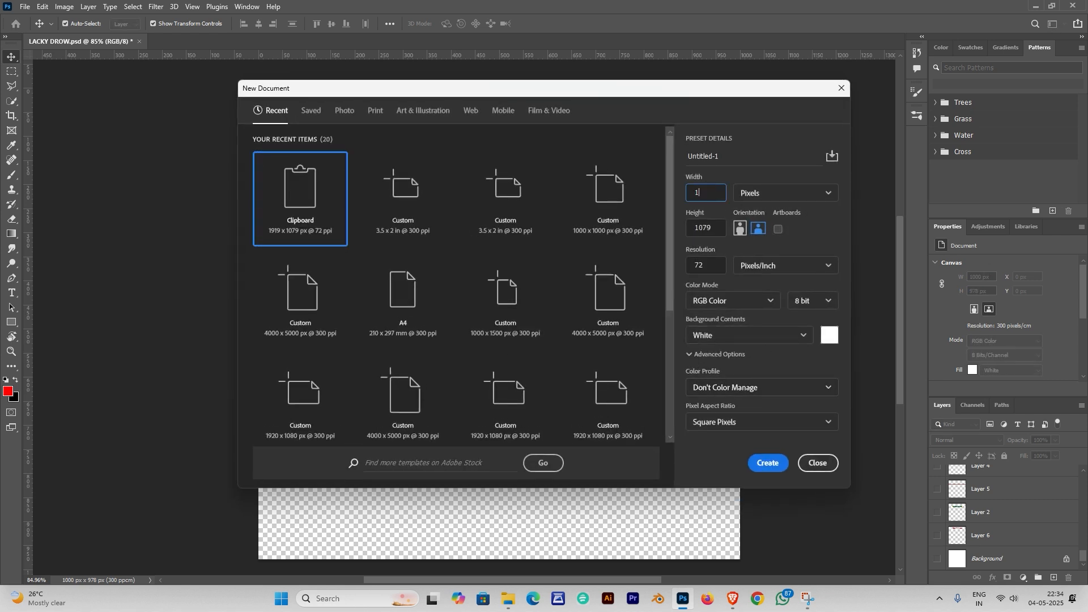
{"action": "left_click", "coordinate": [709, 229]}
{"action": "type", "text": "100"}
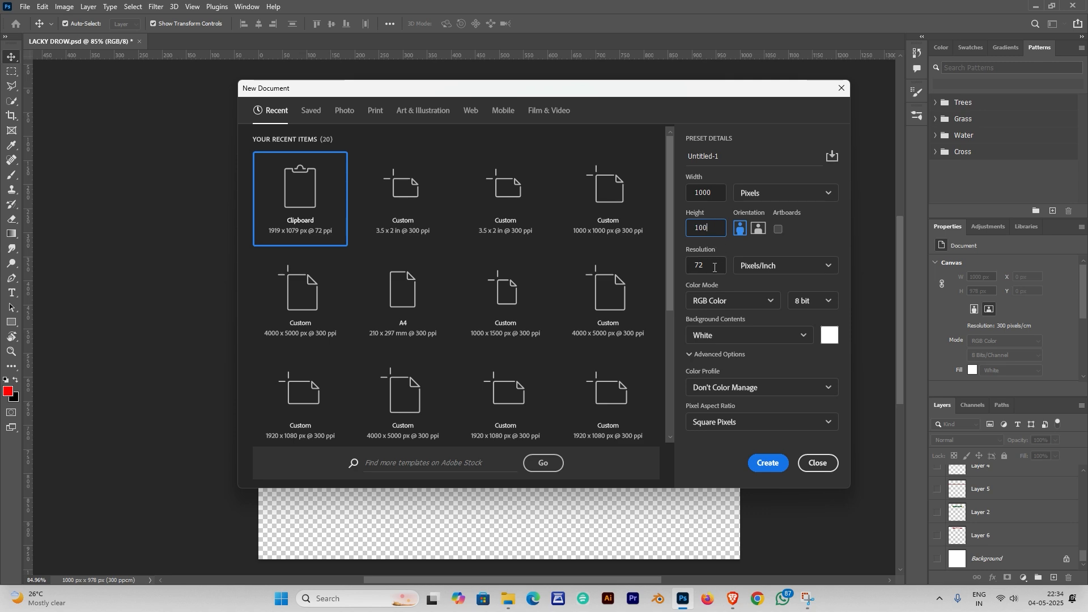
{"action": "key", "text": "Tab"}
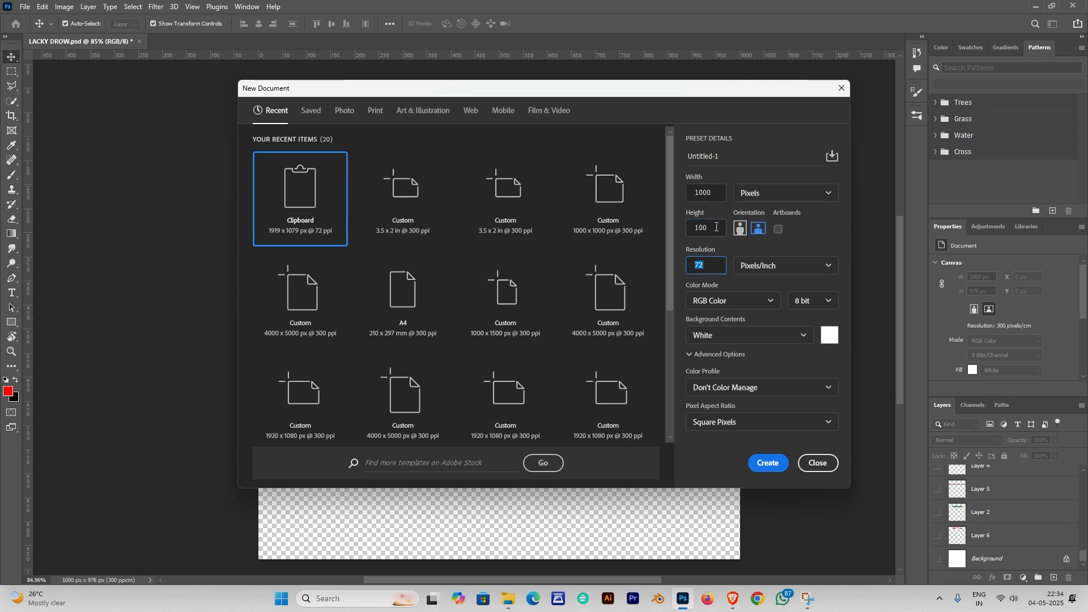
{"action": "left_click", "coordinate": [714, 229]}
{"action": "type", "text": "0"}
{"action": "key", "text": "Tab"}
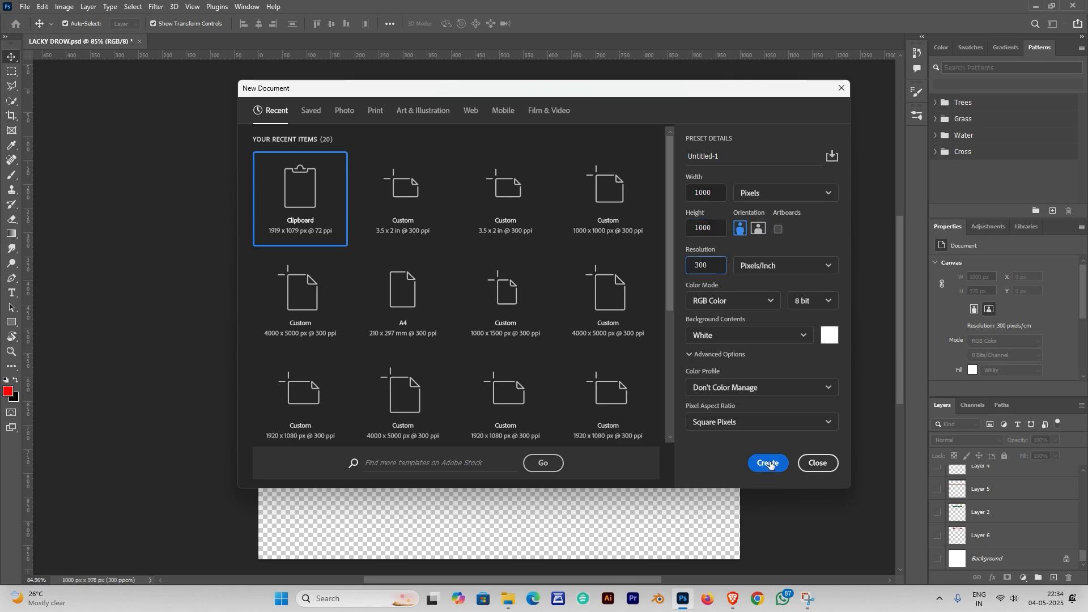
{"action": "type", "text": "300"}
{"action": "left_click", "coordinate": [768, 463]}
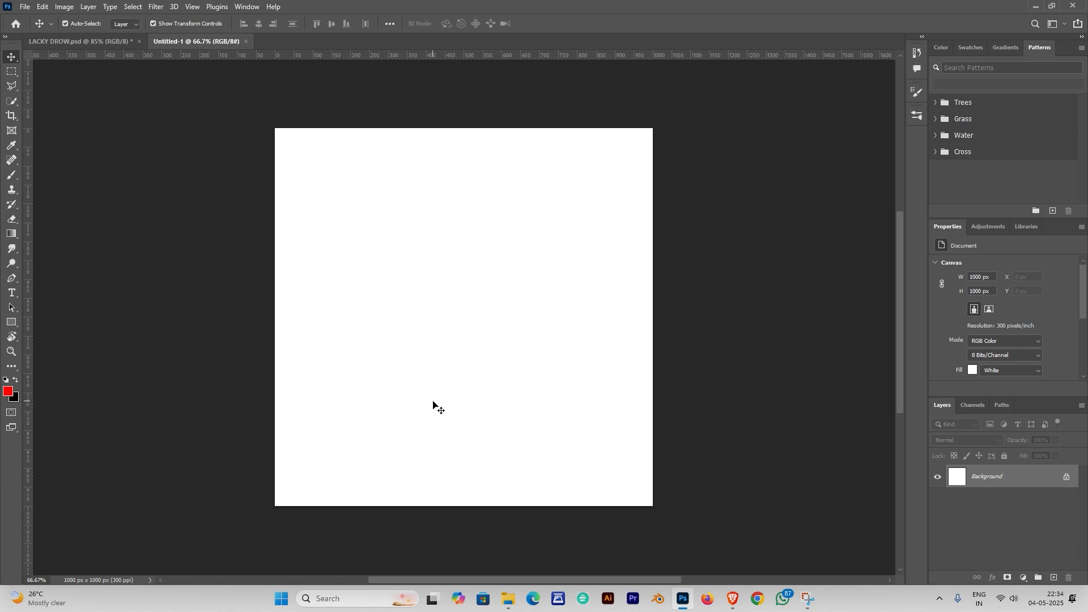
In LACKY DROW.psd, show the Background, the red title (Layer 6), the green banner (Layer 2) and the divider line (Layer 5)
{"action": "left_click", "coordinate": [104, 45]}
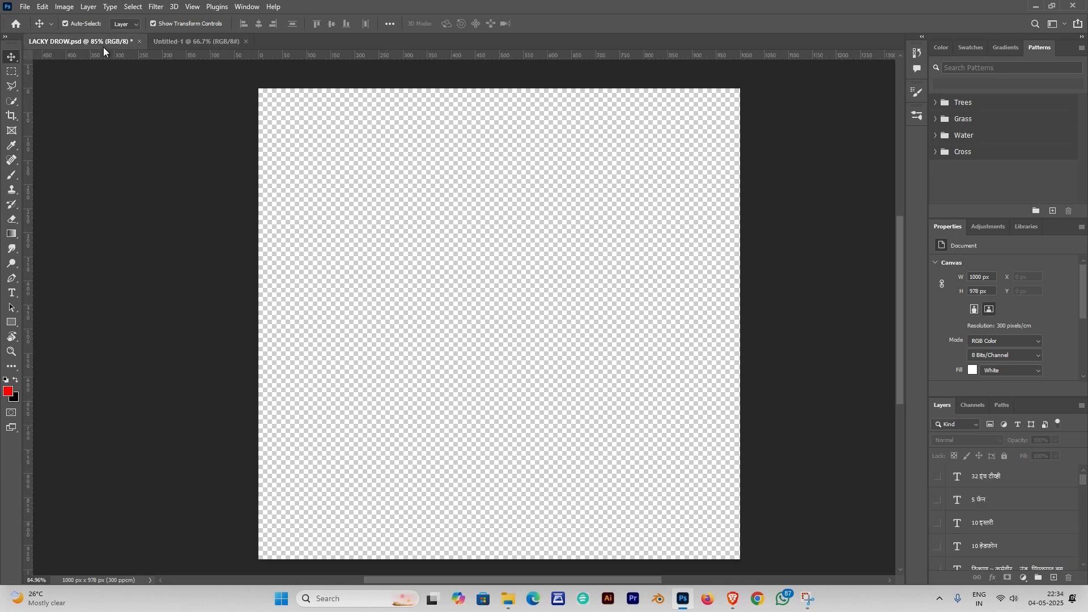
{"action": "scroll", "coordinate": [972, 484], "scroll_direction": "down", "scroll_amount": 10}
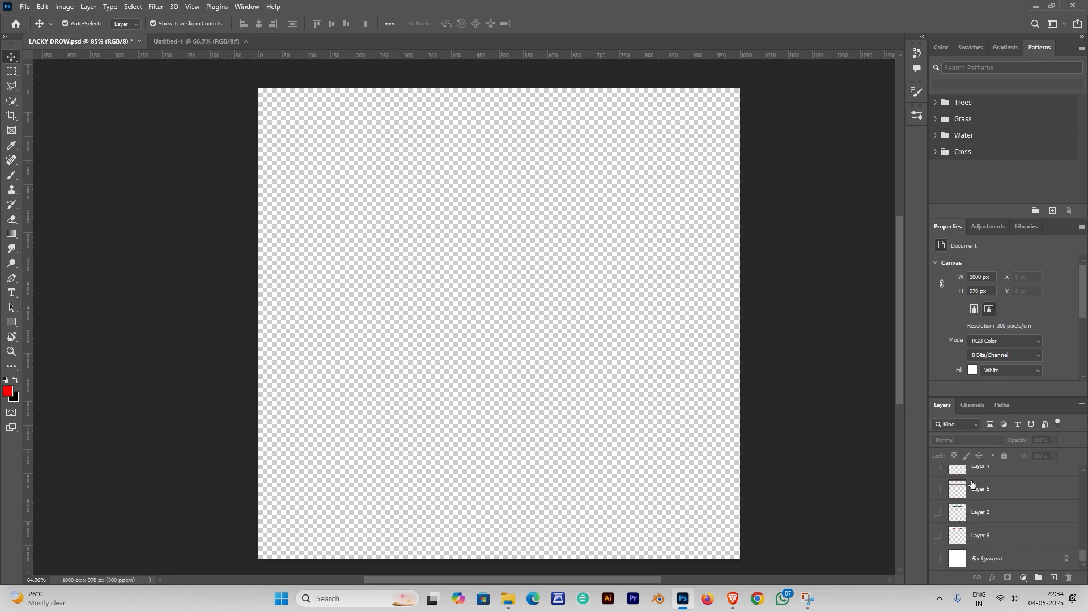
{"action": "left_click", "coordinate": [937, 560]}
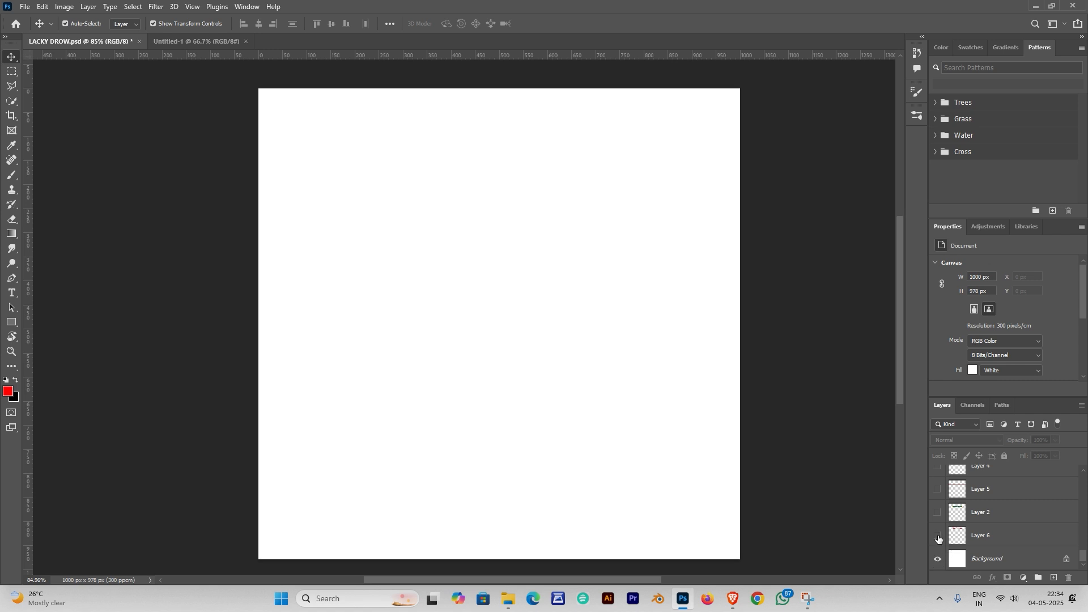
{"action": "left_click", "coordinate": [938, 536]}
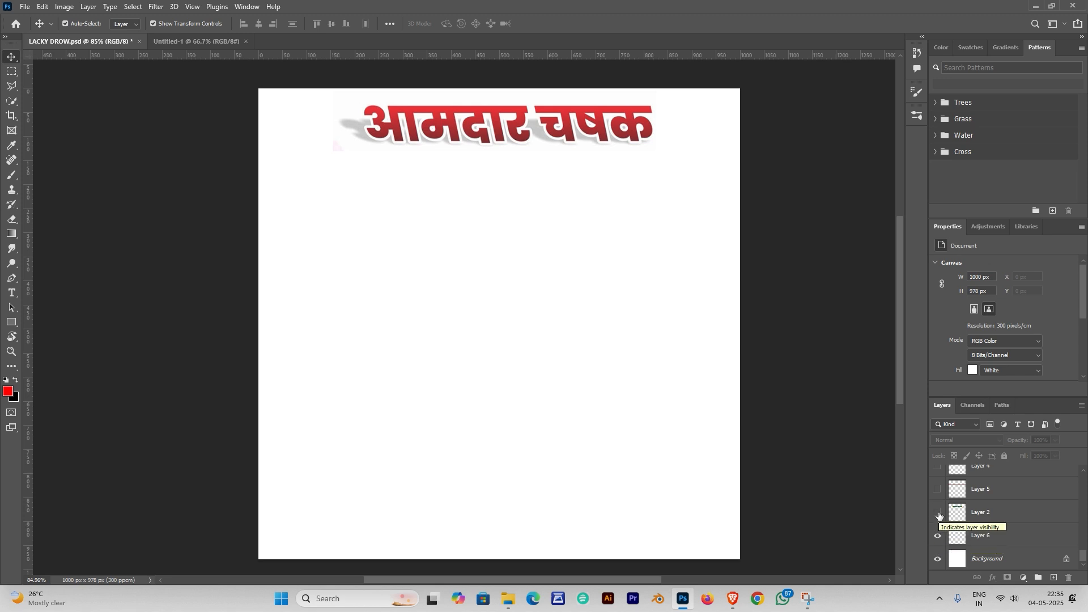
{"action": "left_click", "coordinate": [938, 513]}
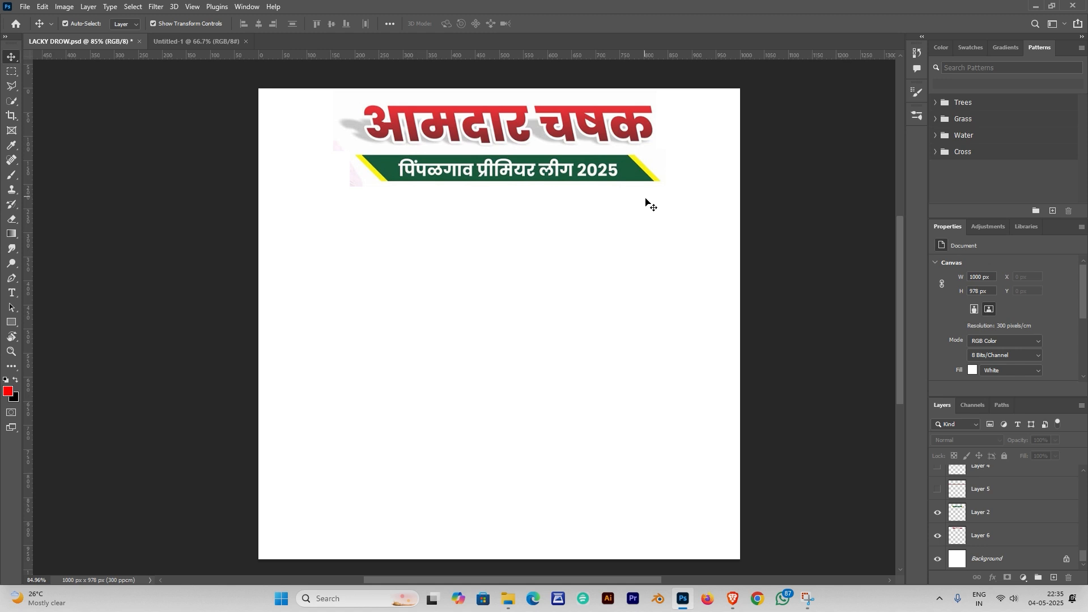
{"action": "left_click", "coordinate": [937, 489]}
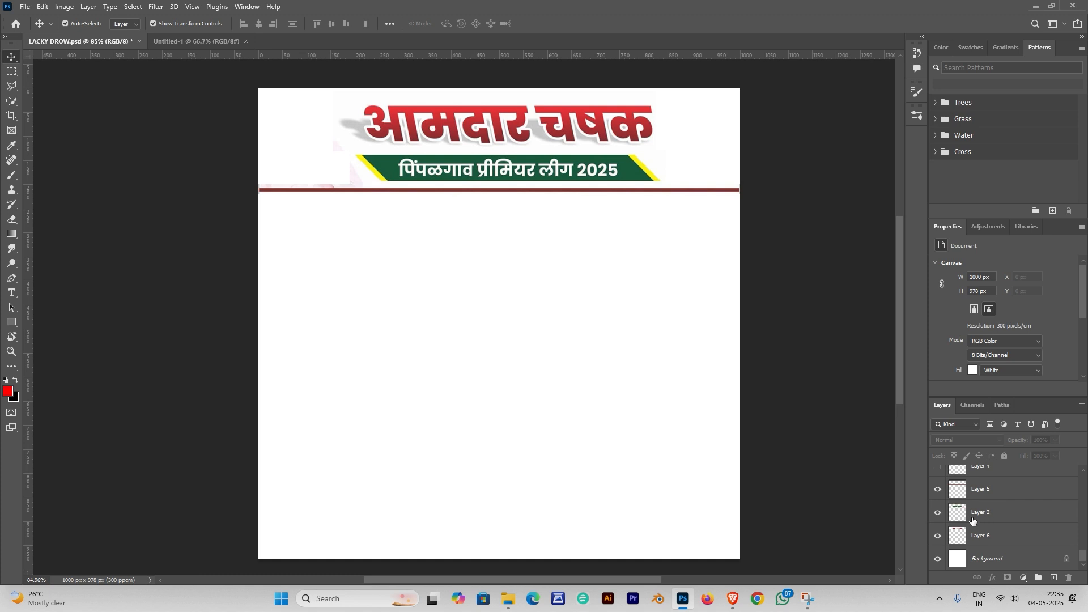
Show the three small portraits on Layer 4 and the large portrait on Layer 3 in the header
{"action": "scroll", "coordinate": [938, 496], "scroll_direction": "up", "scroll_amount": 1}
{"action": "left_click", "coordinate": [937, 488]}
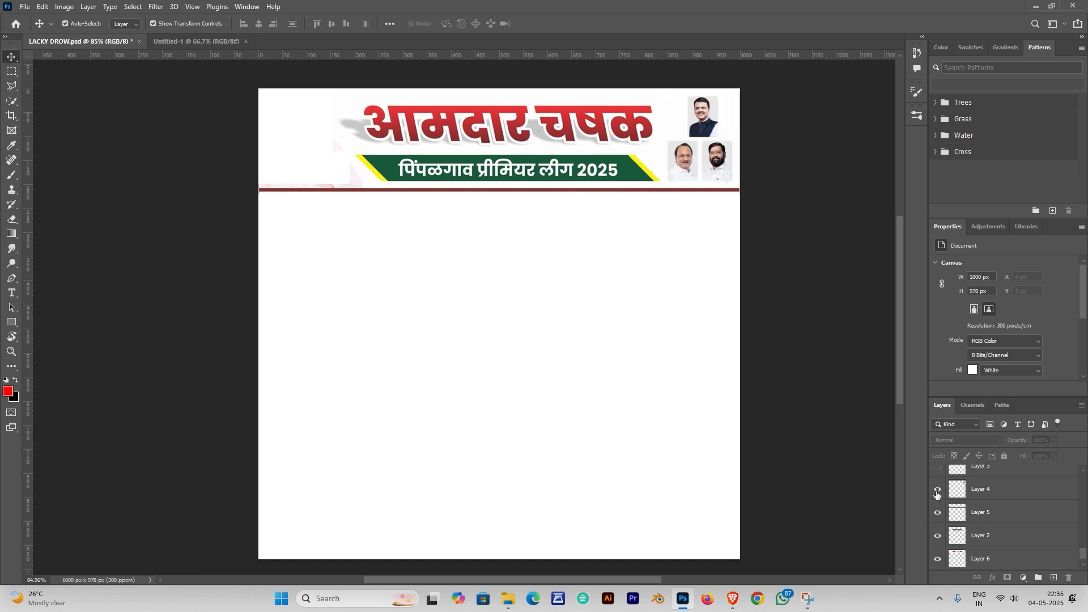
{"action": "scroll", "coordinate": [702, 162], "scroll_direction": "up", "scroll_amount": 5}
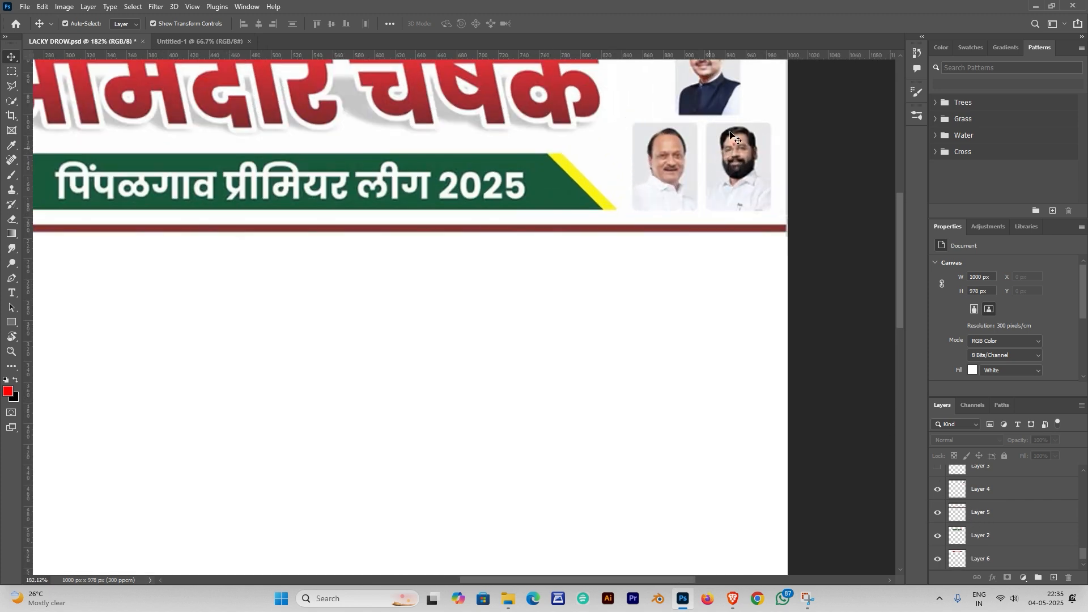
{"action": "scroll", "coordinate": [724, 239], "scroll_direction": "down", "scroll_amount": 2}
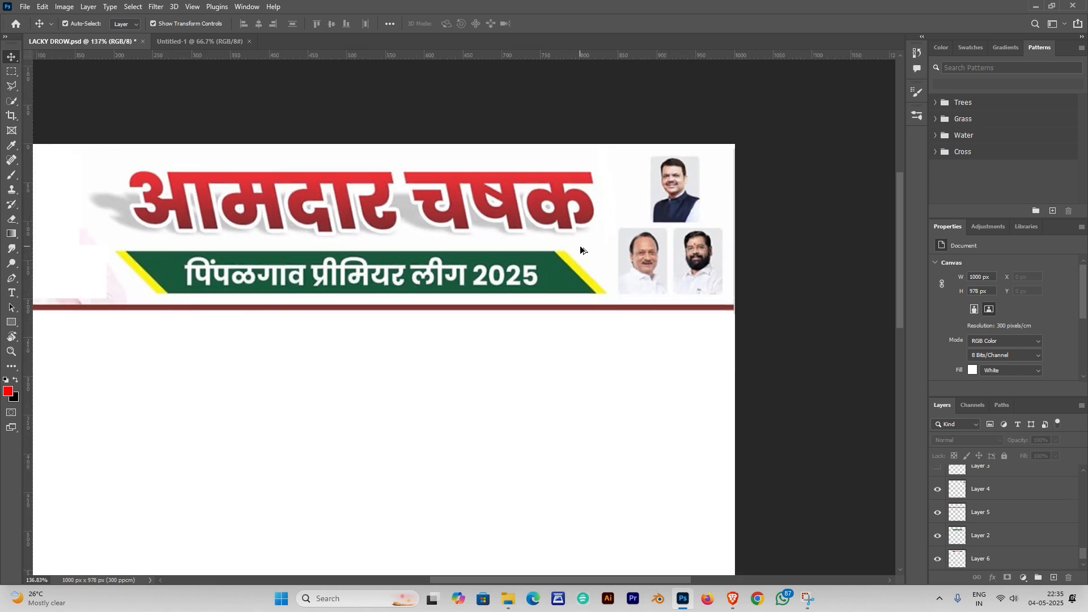
{"action": "left_click_drag", "start_coordinate": [580, 246], "coordinate": [797, 246]}
{"action": "scroll", "coordinate": [956, 502], "scroll_direction": "up", "scroll_amount": 1}
{"action": "left_click", "coordinate": [937, 488]}
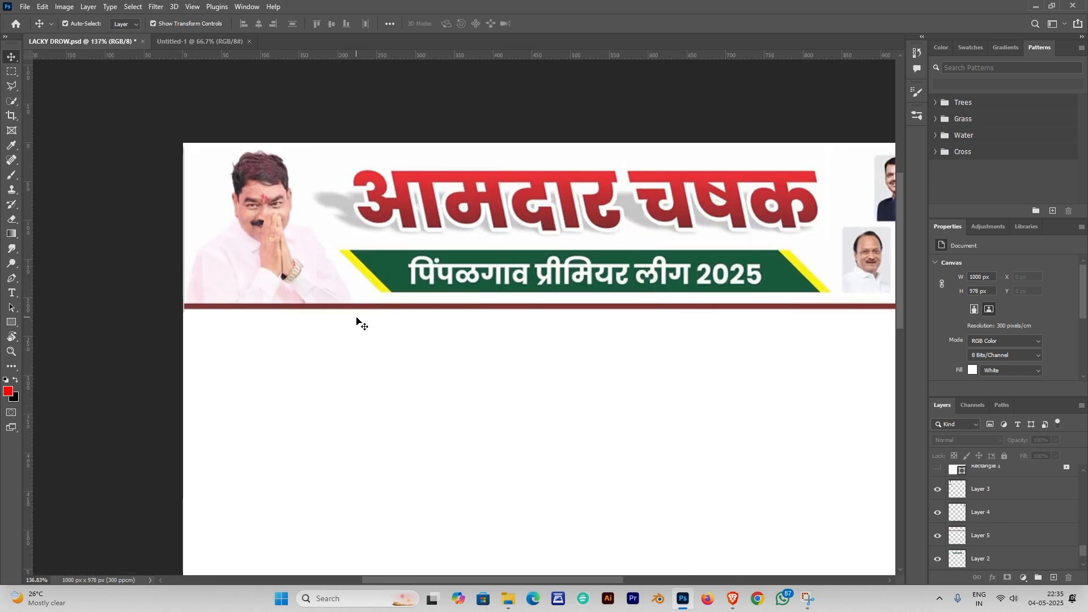
Show the Rectangle 1 layer and the red rounded bar, Rectangle 6, below the header
{"action": "scroll", "coordinate": [316, 311], "scroll_direction": "down", "scroll_amount": 2}
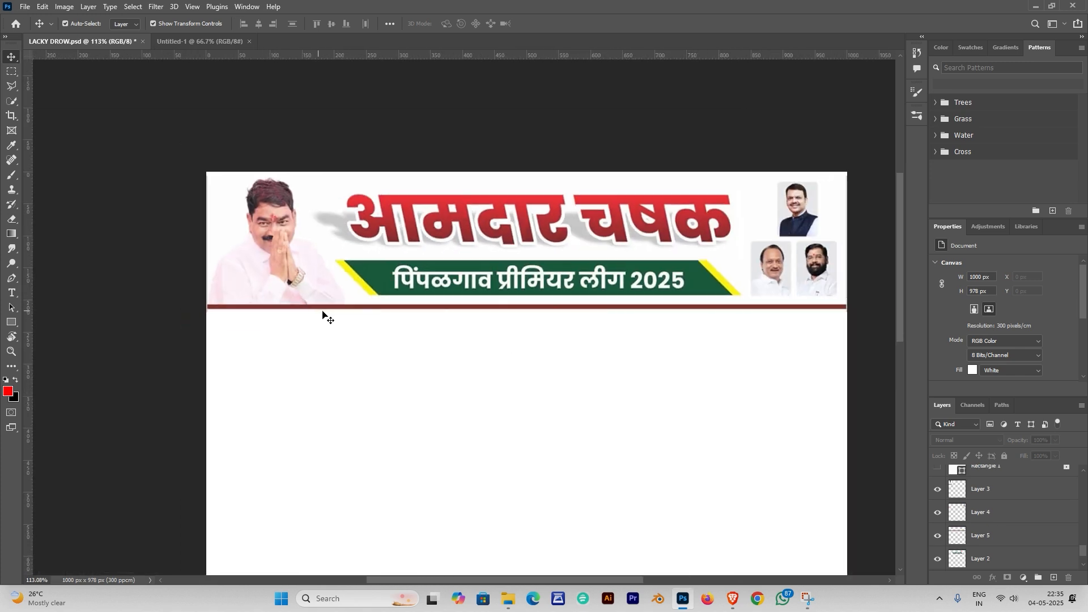
{"action": "left_click_drag", "start_coordinate": [457, 306], "coordinate": [406, 291]}
{"action": "scroll", "coordinate": [482, 328], "scroll_direction": "down", "scroll_amount": 2}
{"action": "scroll", "coordinate": [957, 513], "scroll_direction": "up", "scroll_amount": 3}
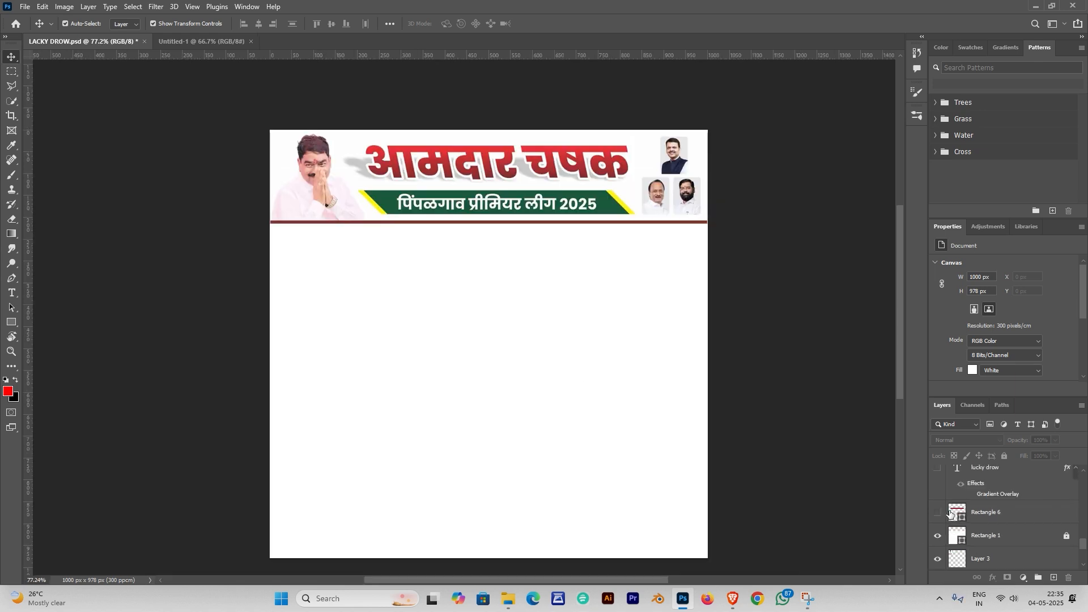
{"action": "left_click", "coordinate": [937, 512]}
Select the red rounded bar, examine its corner rounding up close, and deselect it
{"action": "scroll", "coordinate": [521, 240], "scroll_direction": "up", "scroll_amount": 2}
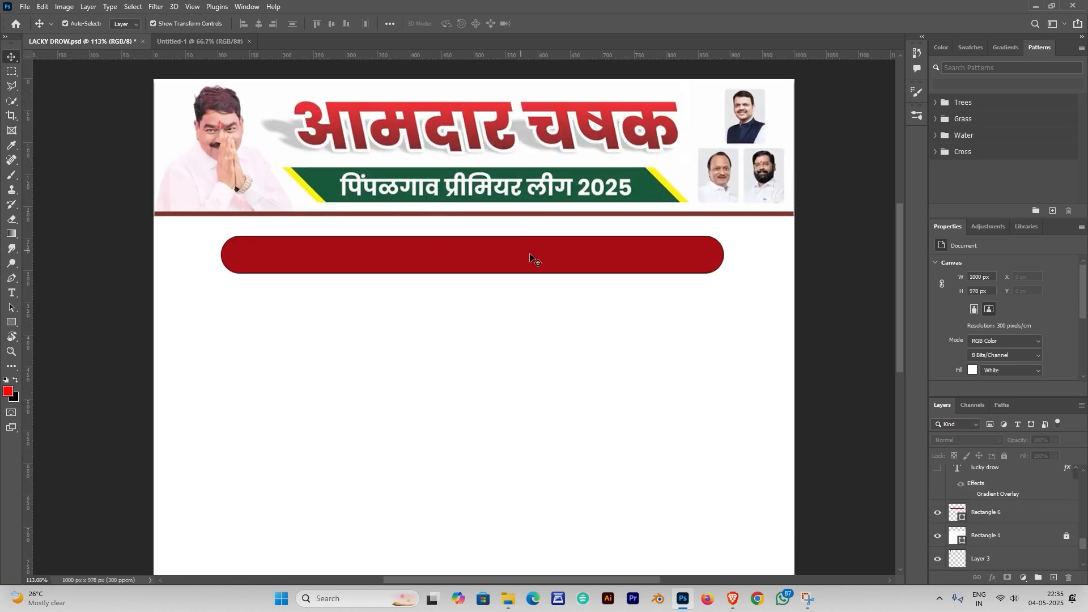
{"action": "left_click", "coordinate": [545, 259]}
{"action": "scroll", "coordinate": [686, 251], "scroll_direction": "up", "scroll_amount": 3}
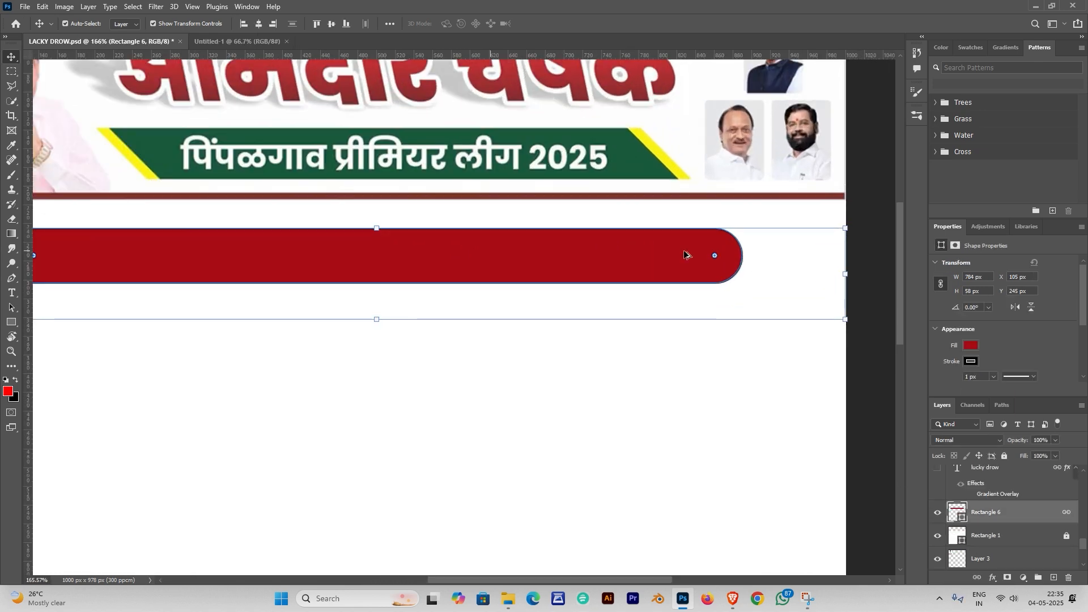
{"action": "left_click_drag", "start_coordinate": [717, 256], "coordinate": [754, 179]}
{"action": "left_click", "coordinate": [636, 351]}
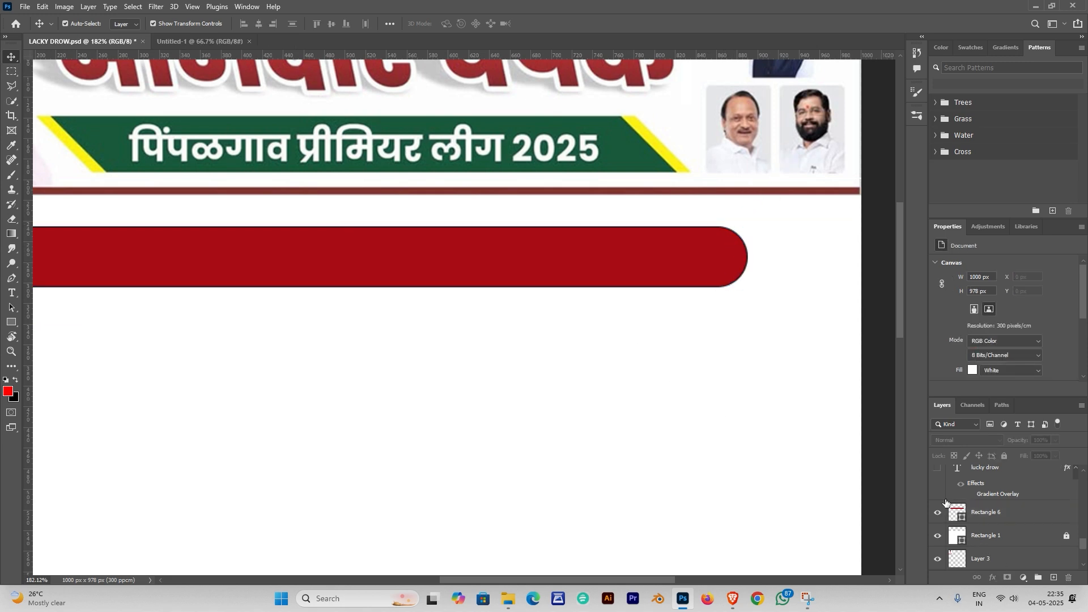
Show the lucky drow text layer on the red rounded bar
{"action": "scroll", "coordinate": [947, 493], "scroll_direction": "up", "scroll_amount": 2}
{"action": "left_click", "coordinate": [938, 515]}
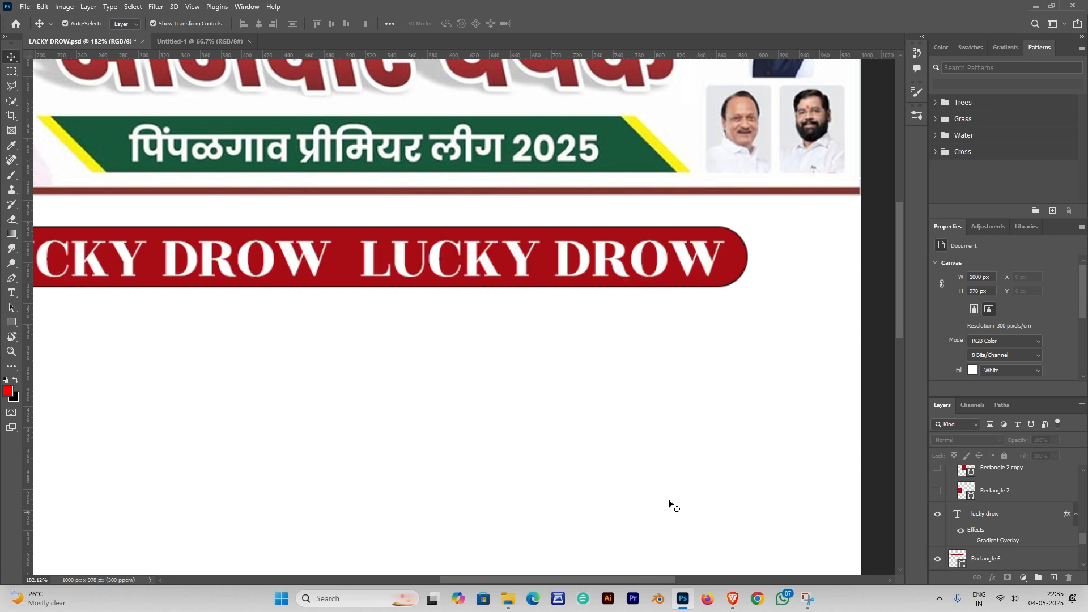
{"action": "scroll", "coordinate": [403, 442], "scroll_direction": "down", "scroll_amount": 2}
{"action": "left_click_drag", "start_coordinate": [404, 443], "coordinate": [549, 416]}
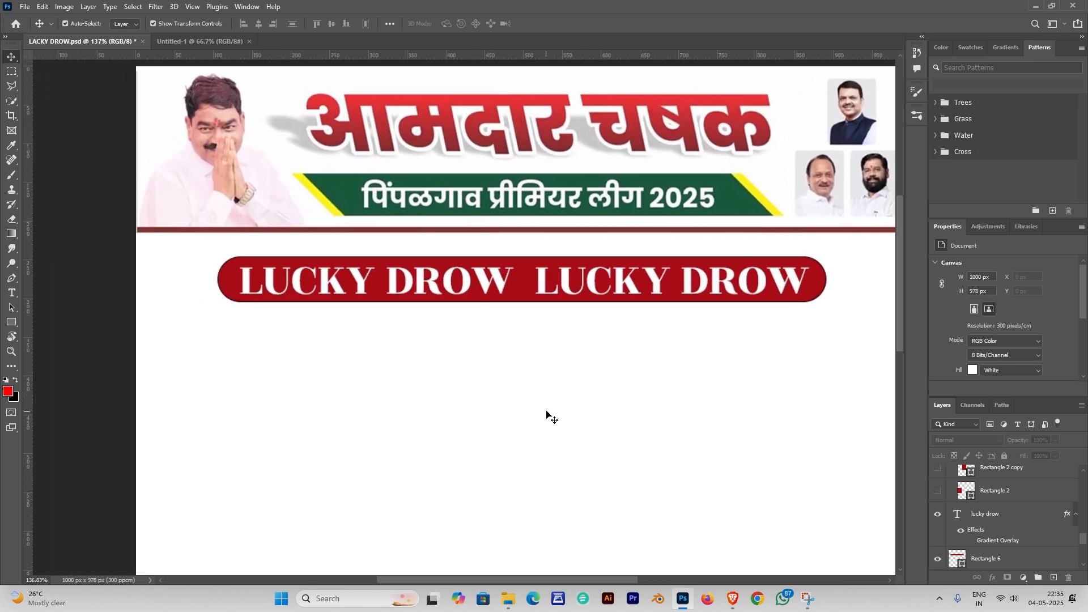
Open the LUCKY DROW heading text to examine its font settings and leave it without editing
{"action": "double_click", "coordinate": [550, 277]}
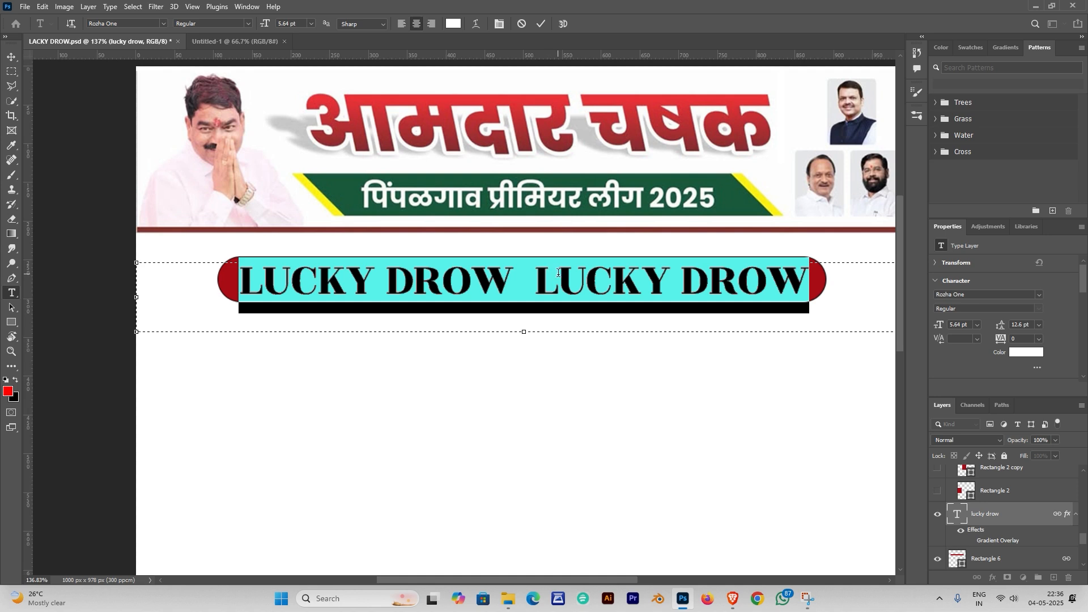
{"action": "key", "text": "Escape"}
{"action": "key", "text": "v"}
Show the four red prize cards below the heading: Rectangle 2 and its copy, copy 2 and copy 3 layers
{"action": "scroll", "coordinate": [648, 388], "scroll_direction": "down", "scroll_amount": 4}
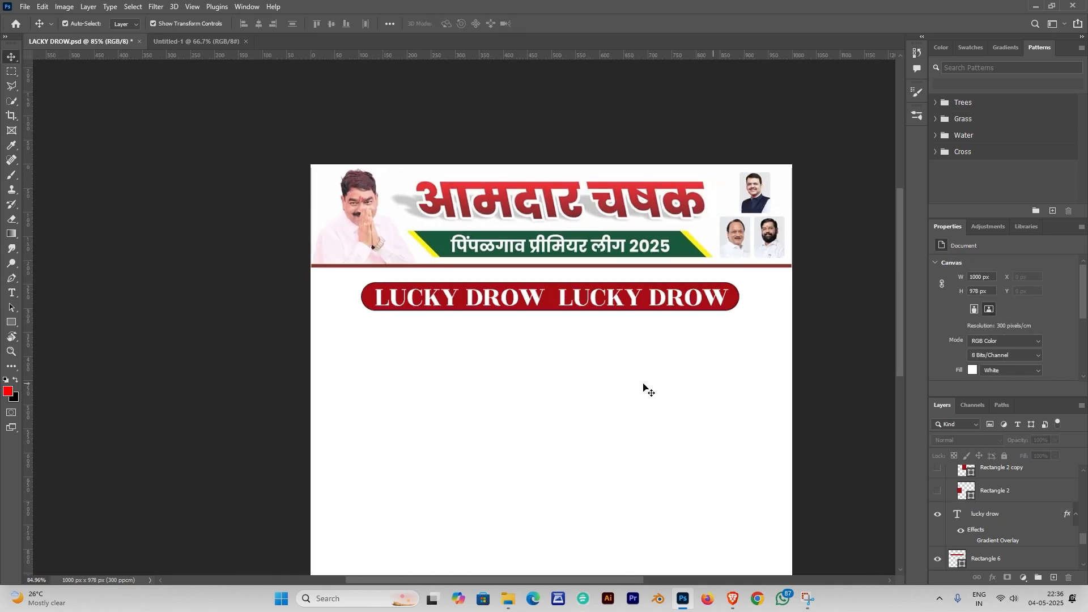
{"action": "left_click_drag", "start_coordinate": [659, 421], "coordinate": [605, 352]}
{"action": "scroll", "coordinate": [605, 351], "scroll_direction": "up", "scroll_amount": 1}
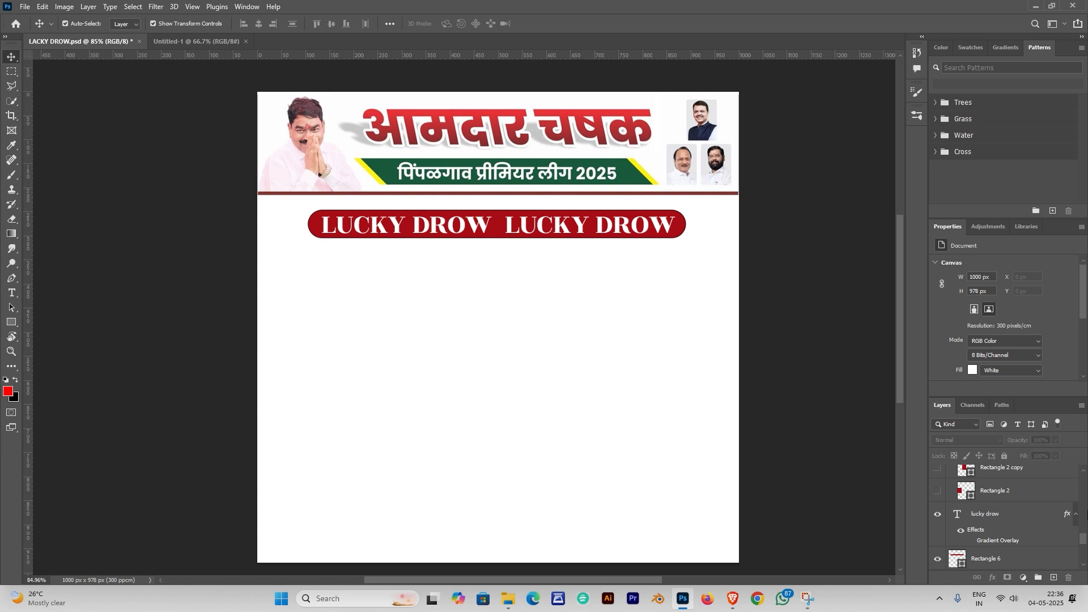
{"action": "scroll", "coordinate": [938, 558], "scroll_direction": "up", "scroll_amount": 1}
{"action": "left_click", "coordinate": [938, 514]}
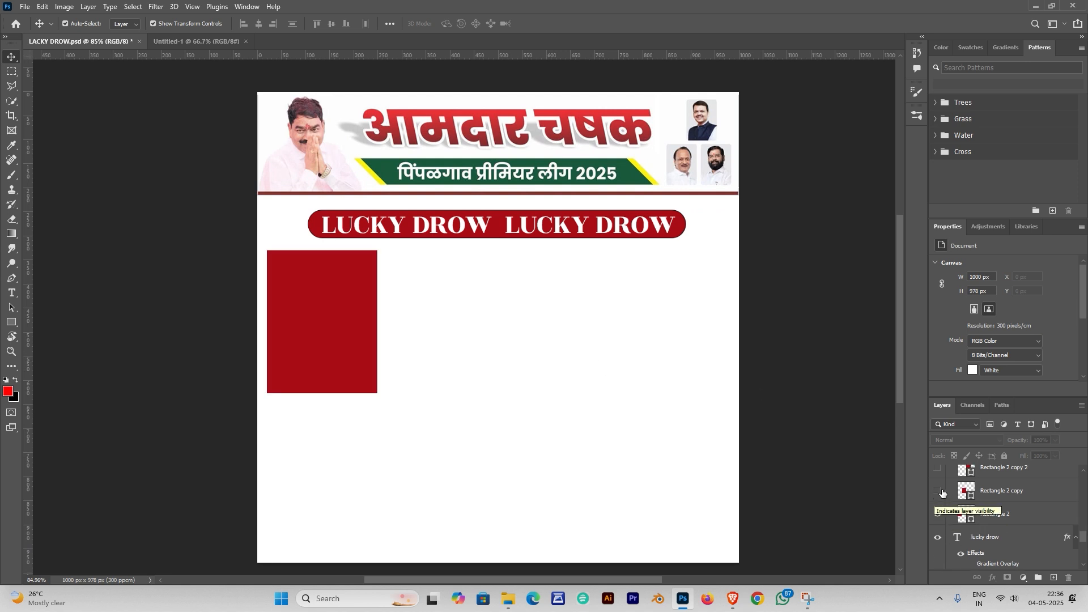
{"action": "left_click", "coordinate": [938, 491]}
{"action": "scroll", "coordinate": [942, 493], "scroll_direction": "up", "scroll_amount": 1}
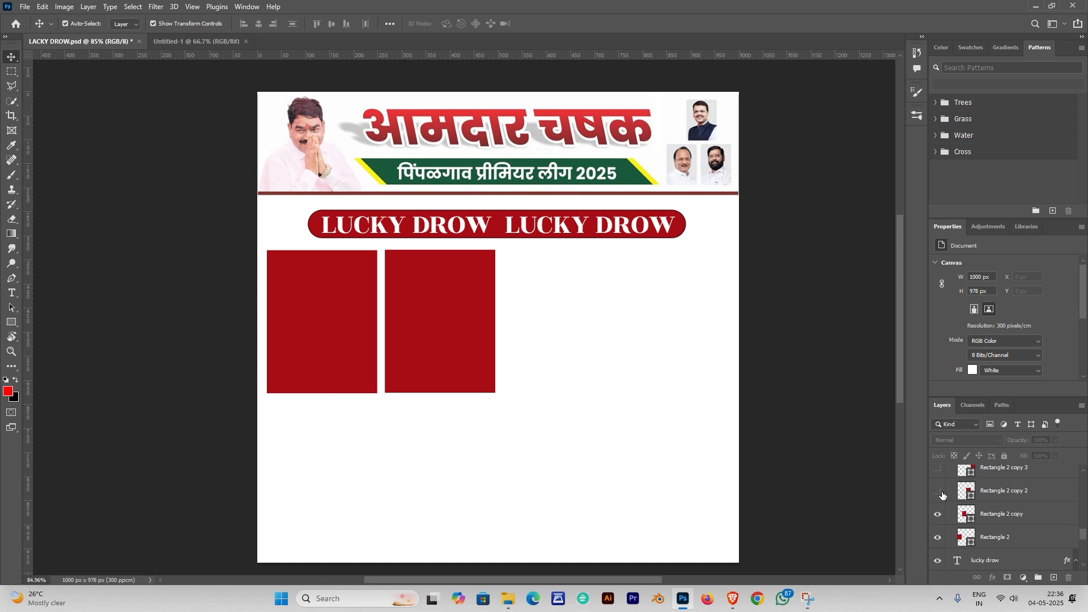
{"action": "left_click", "coordinate": [938, 491]}
{"action": "left_click", "coordinate": [938, 469]}
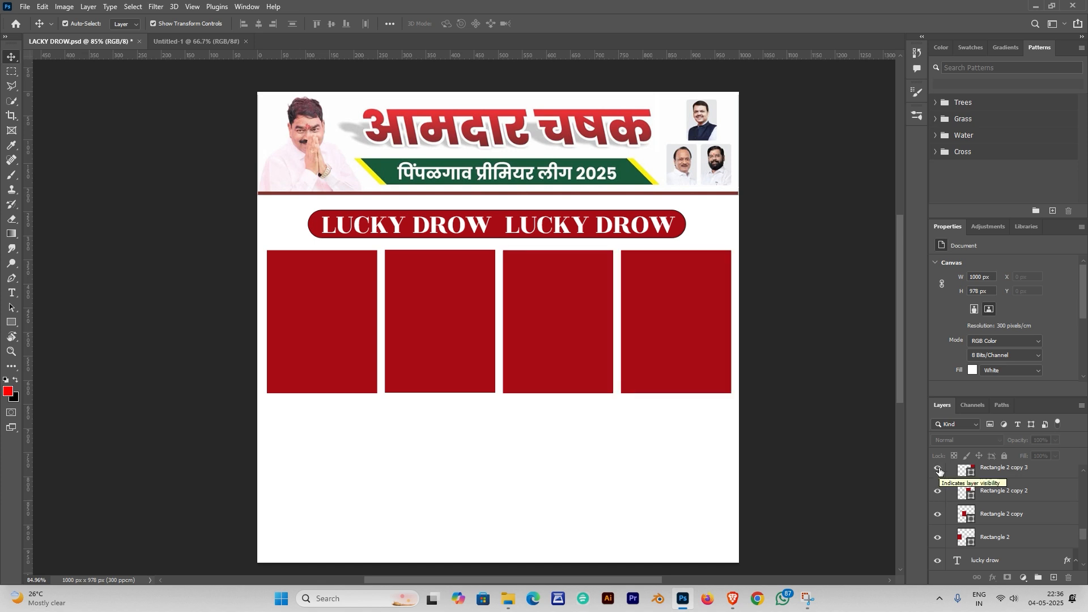
Show the black Rectangle 2 frame on the first red card and the headphone picture (Layer 1) clipped to it
{"action": "scroll", "coordinate": [938, 482], "scroll_direction": "up", "scroll_amount": 3}
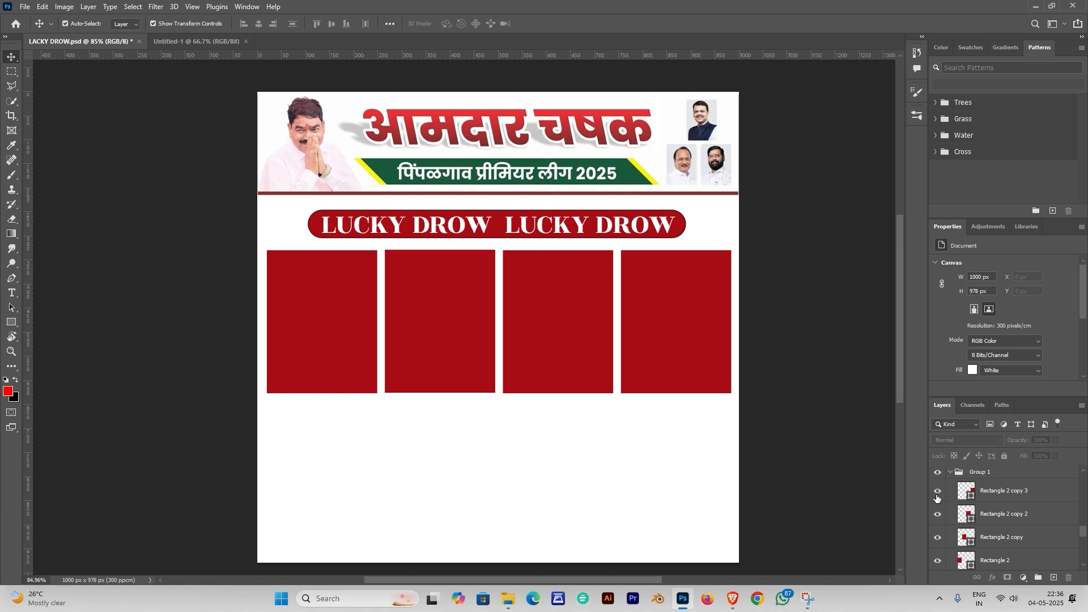
{"action": "scroll", "coordinate": [936, 498], "scroll_direction": "up", "scroll_amount": 1}
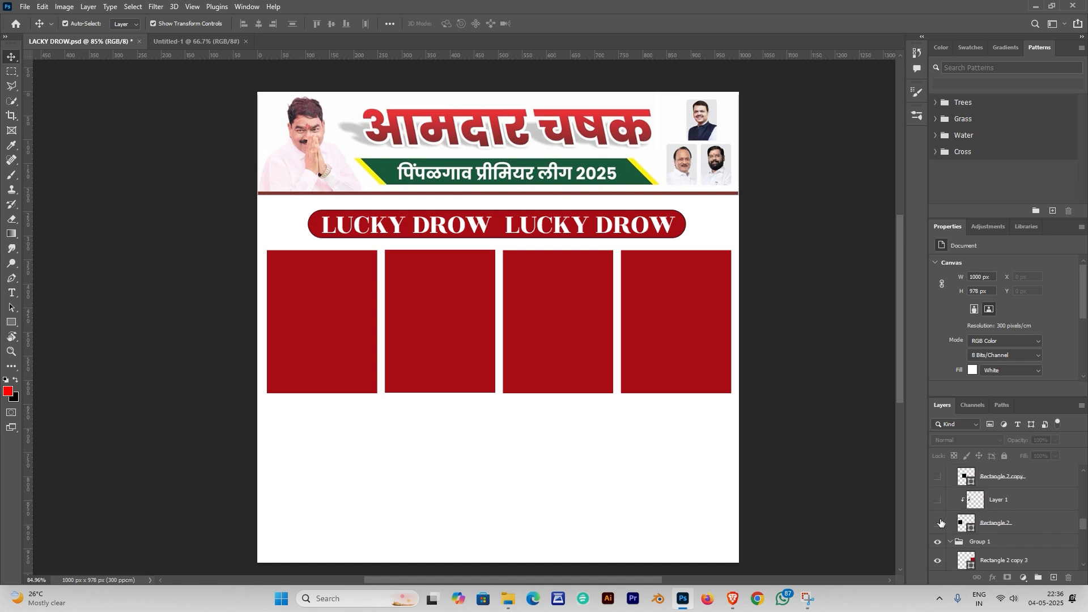
{"action": "left_click", "coordinate": [939, 522]}
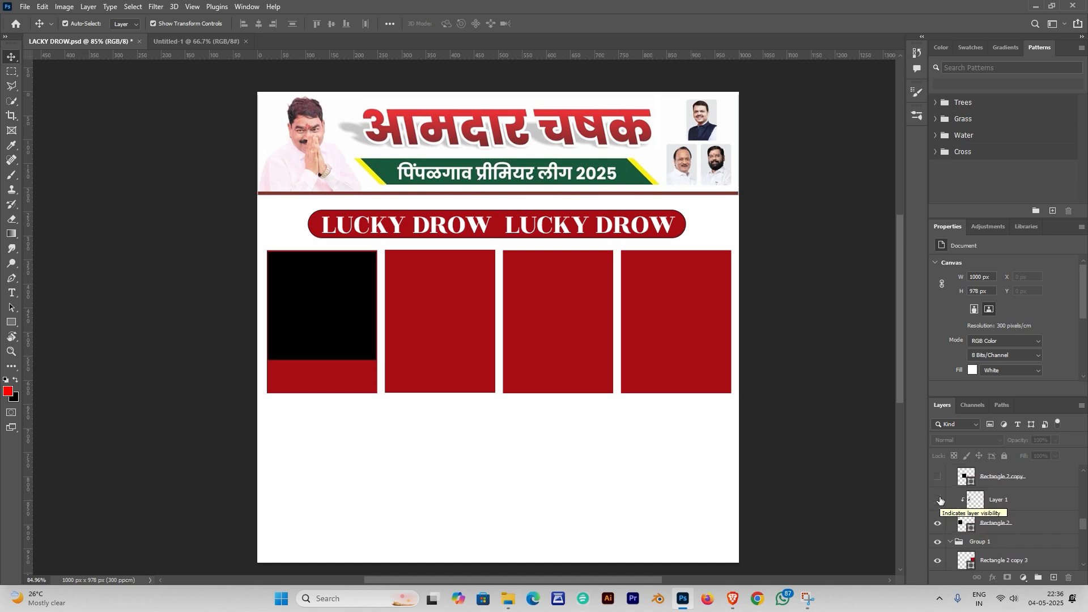
{"action": "left_click", "coordinate": [938, 500]}
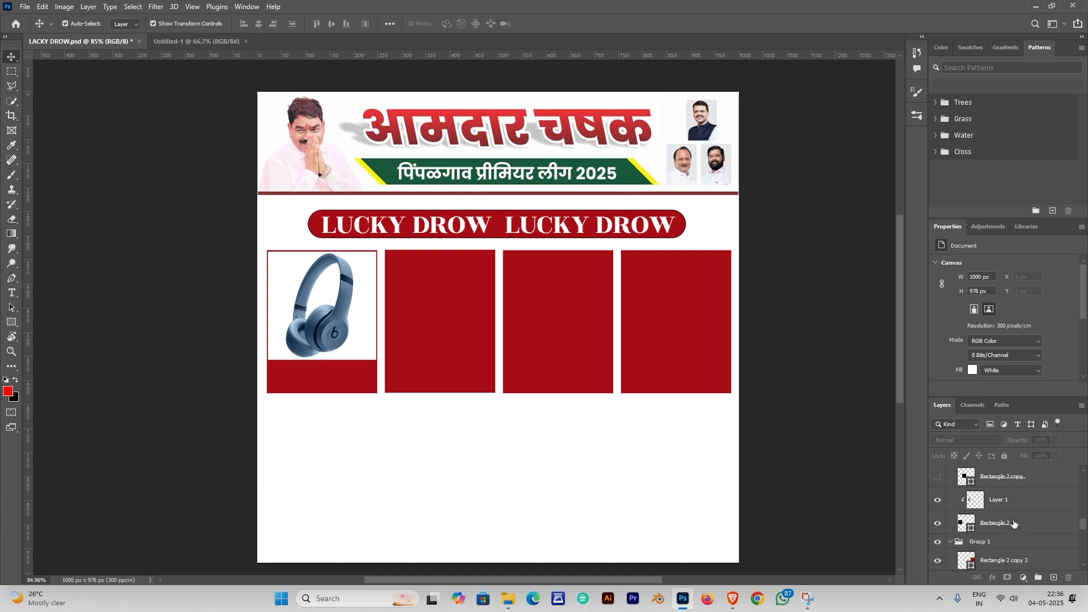
Release the clipping mask of the headphone picture on Layer 1 and clip it to the black Rectangle 2 again
{"action": "left_click", "coordinate": [1006, 506]}
{"action": "key", "text": "ctrl+alt+g"}
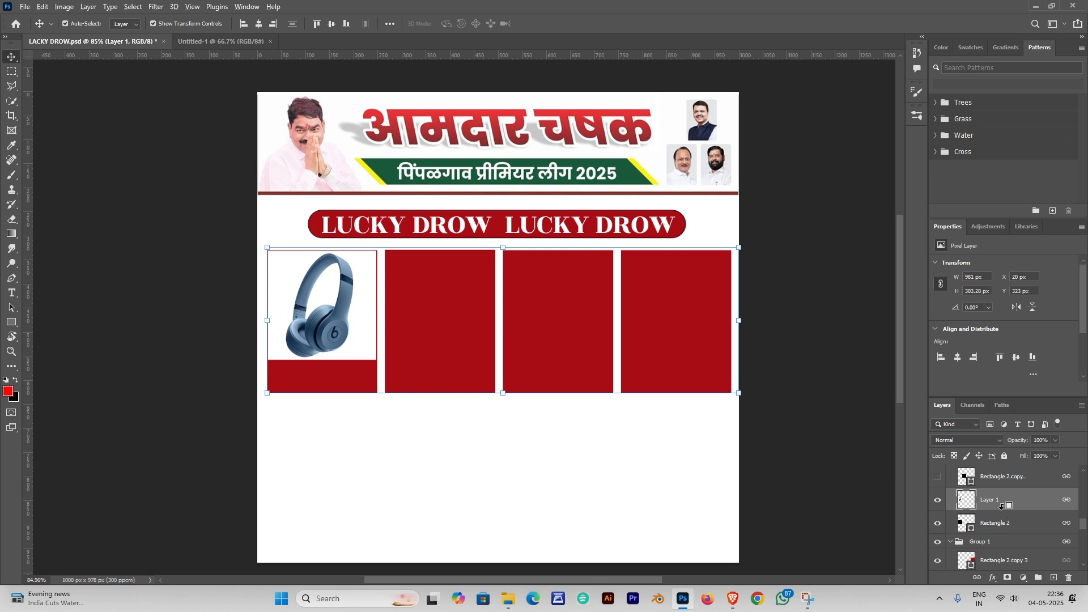
{"action": "left_click", "coordinate": [1001, 508], "text": "alt"}
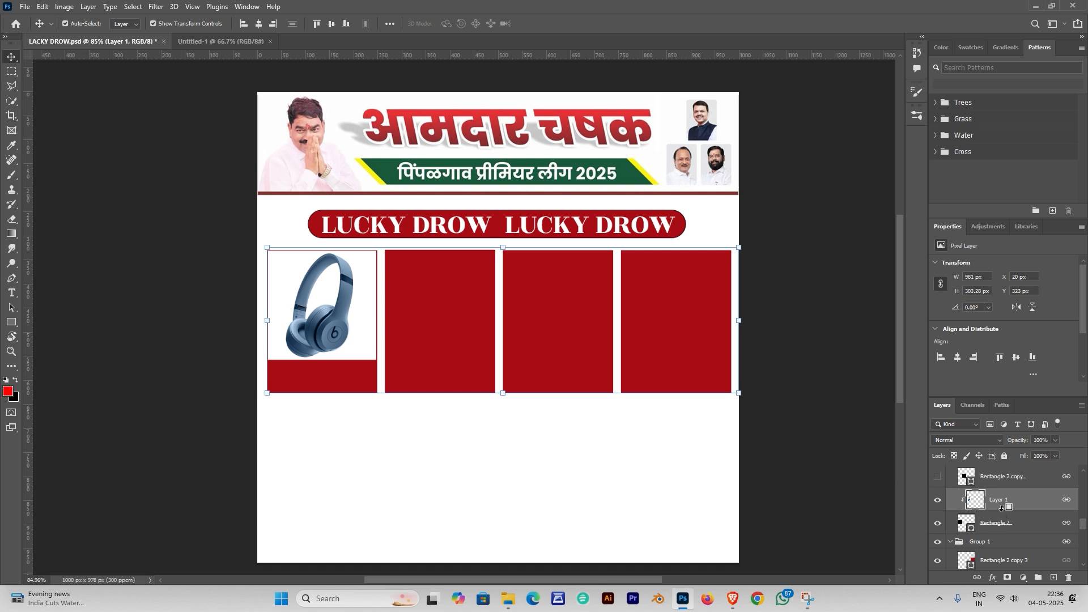
Show the black Rectangle 2 copy frame on the second red card and the iron picture clipped to it
{"action": "scroll", "coordinate": [968, 504], "scroll_direction": "up", "scroll_amount": 1}
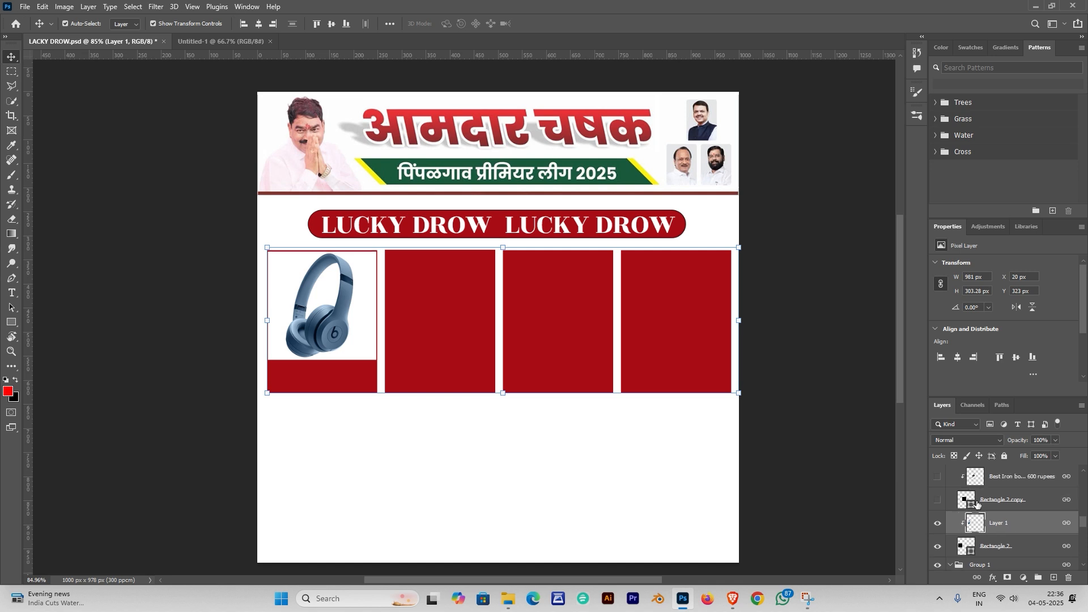
{"action": "left_click", "coordinate": [938, 500]}
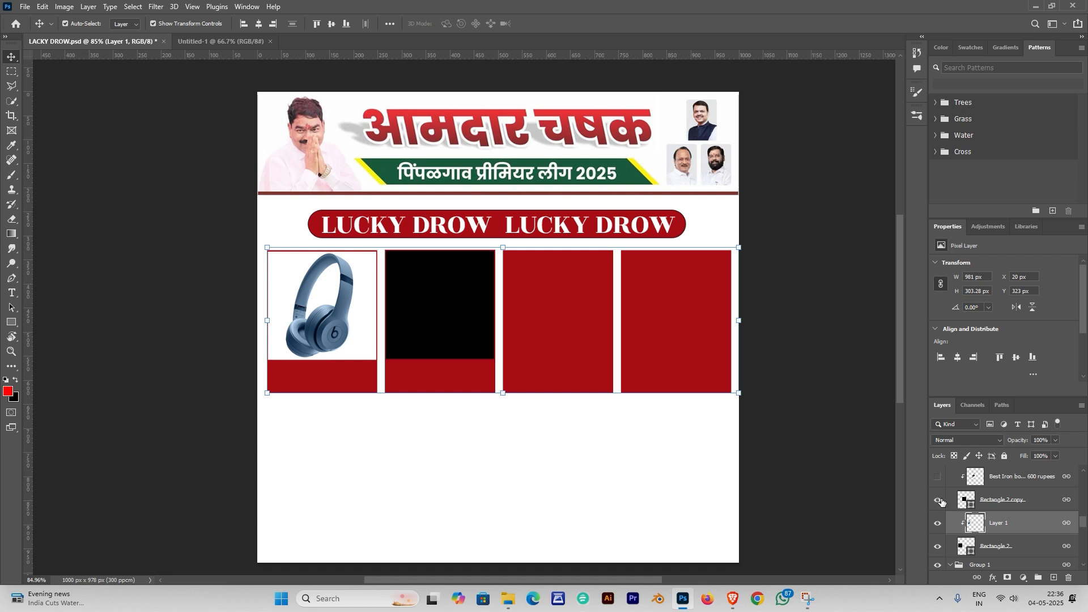
{"action": "scroll", "coordinate": [945, 506], "scroll_direction": "up", "scroll_amount": 1}
{"action": "left_click", "coordinate": [938, 499]}
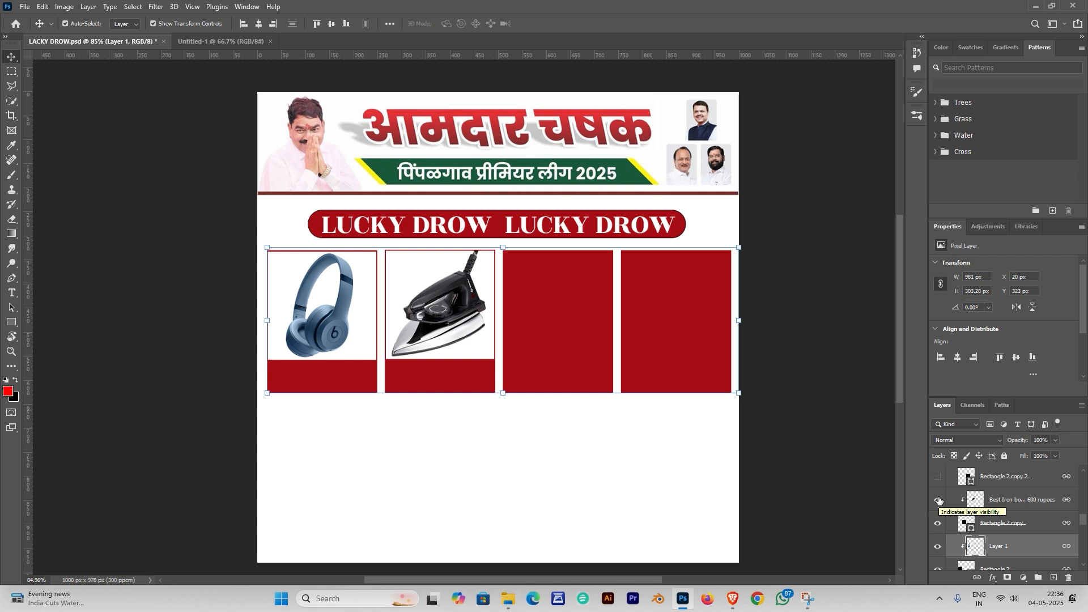
Show the black frames Rectangle 2 copy 2 and copy 3 with their clipped fan and television pictures on the last two cards
{"action": "scroll", "coordinate": [940, 504], "scroll_direction": "up", "scroll_amount": 2}
{"action": "left_click", "coordinate": [938, 523]}
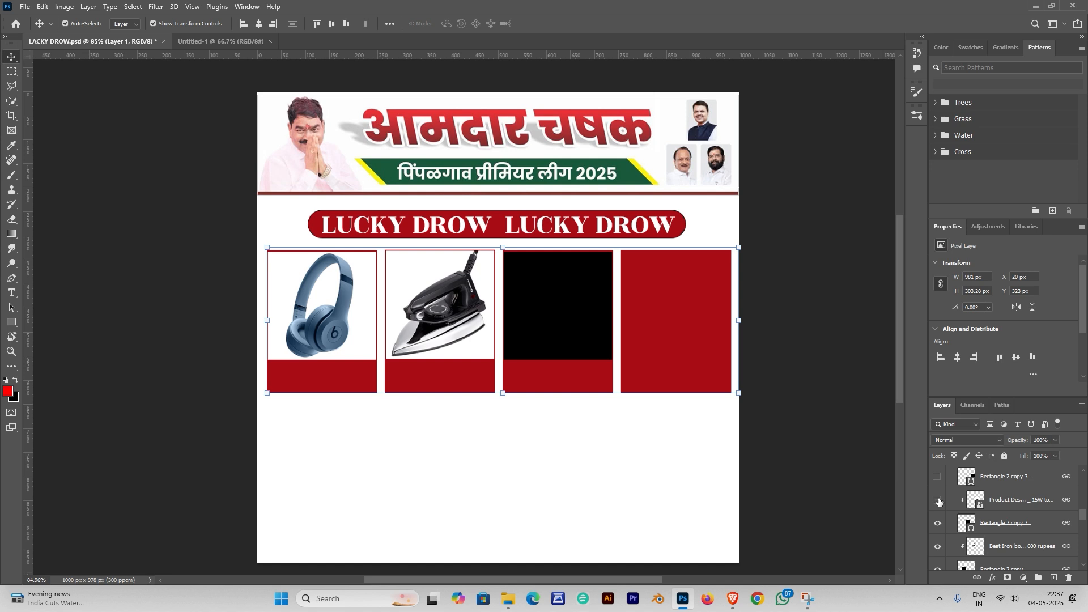
{"action": "left_click", "coordinate": [938, 500]}
{"action": "scroll", "coordinate": [944, 510], "scroll_direction": "up", "scroll_amount": 1}
{"action": "left_click", "coordinate": [938, 500]}
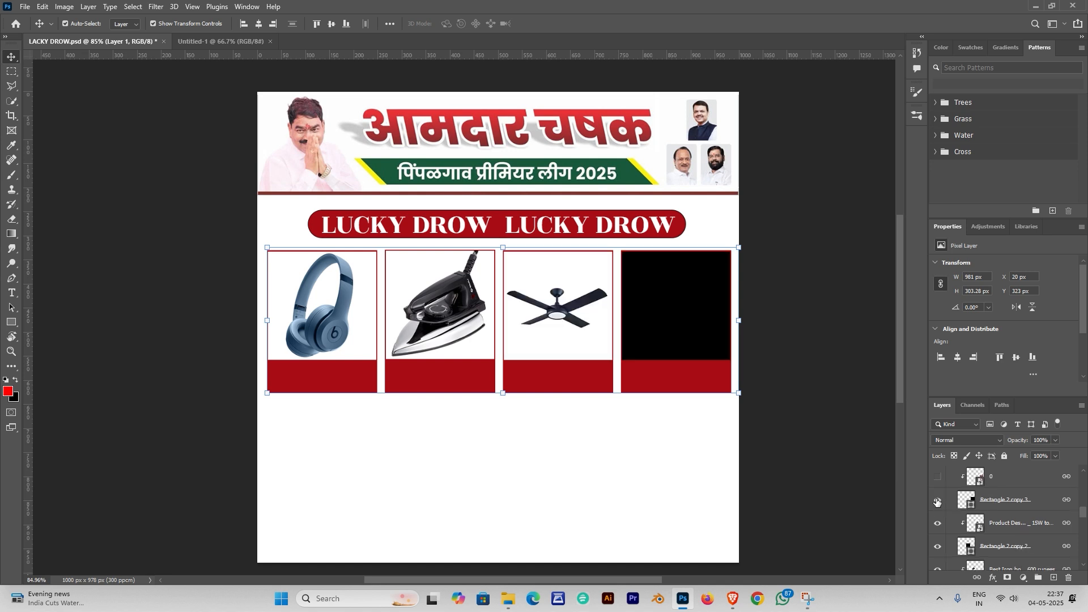
{"action": "left_click", "coordinate": [938, 477]}
Show the rounded Rectangle 3 box below the first cards and examine its fill and stroke settings
{"action": "scroll", "coordinate": [942, 498], "scroll_direction": "up", "scroll_amount": 3}
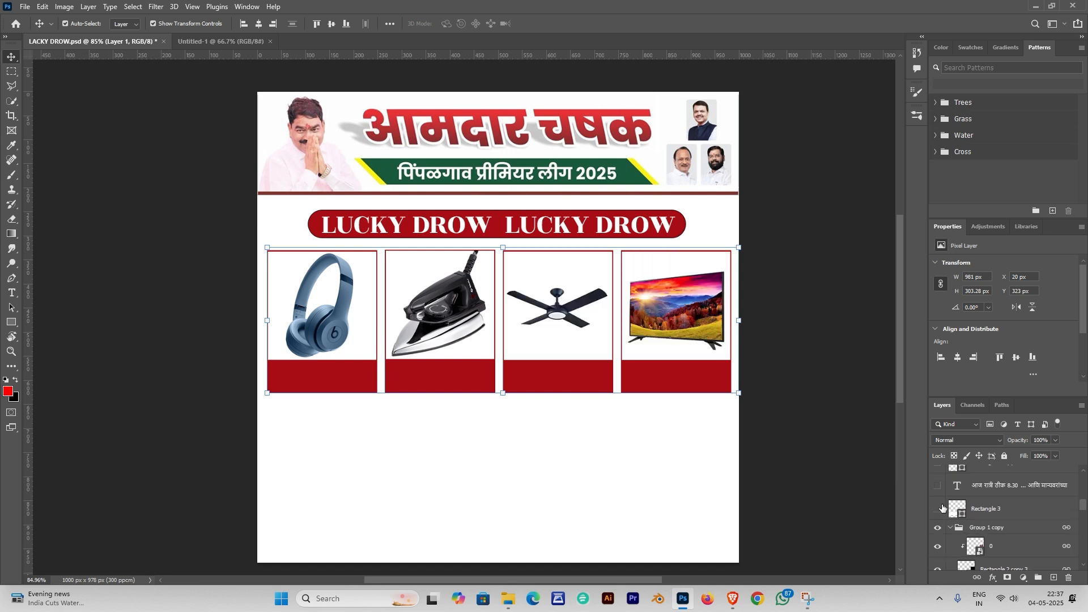
{"action": "left_click", "coordinate": [938, 509]}
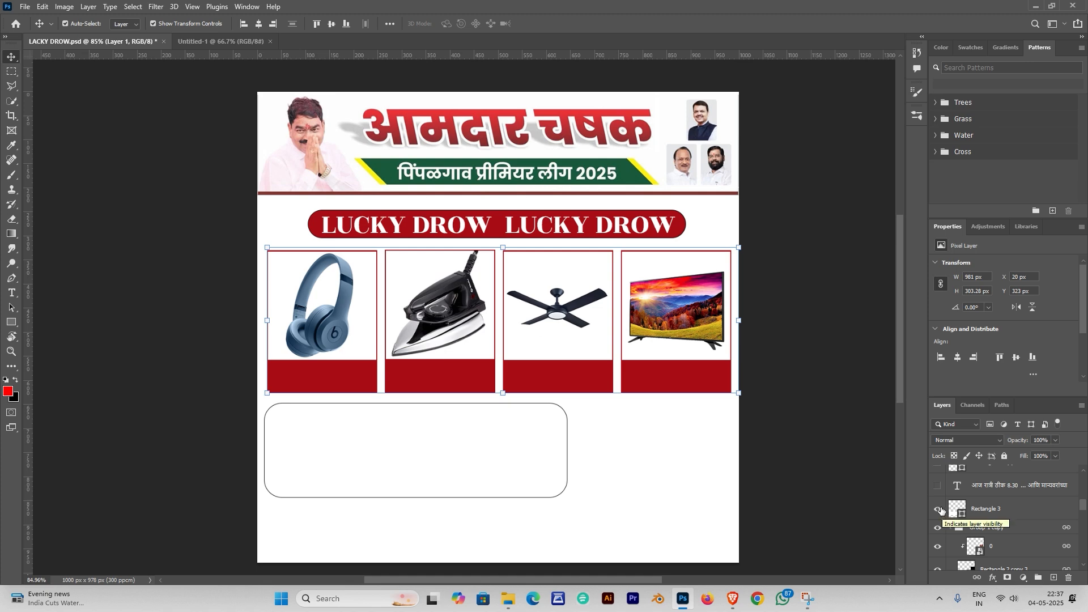
{"action": "left_click", "coordinate": [998, 512]}
{"action": "scroll", "coordinate": [989, 340], "scroll_direction": "down", "scroll_amount": 1}
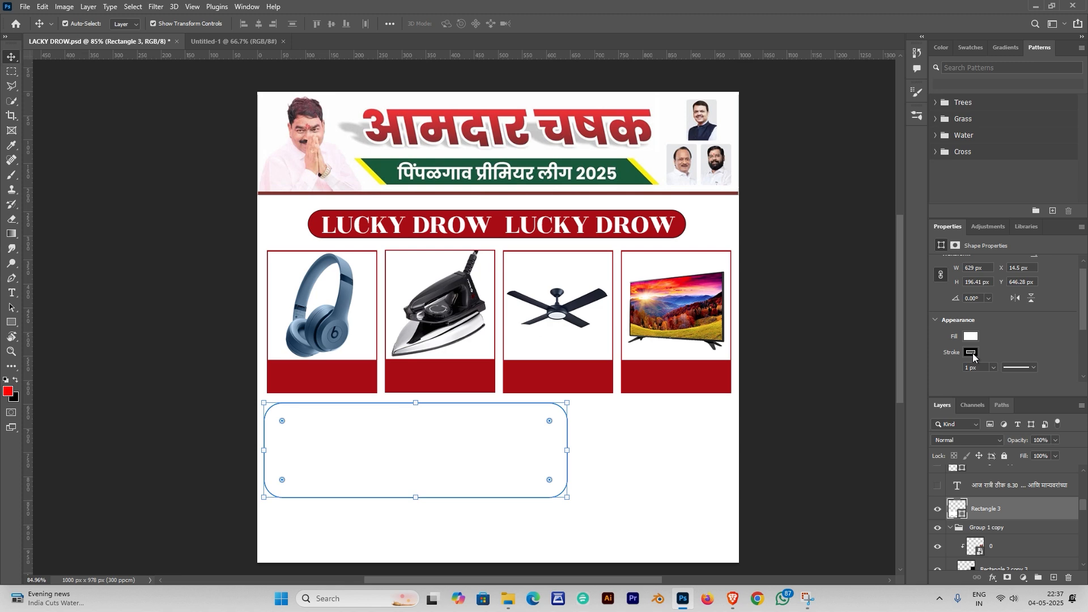
{"action": "scroll", "coordinate": [966, 501], "scroll_direction": "up", "scroll_amount": 1}
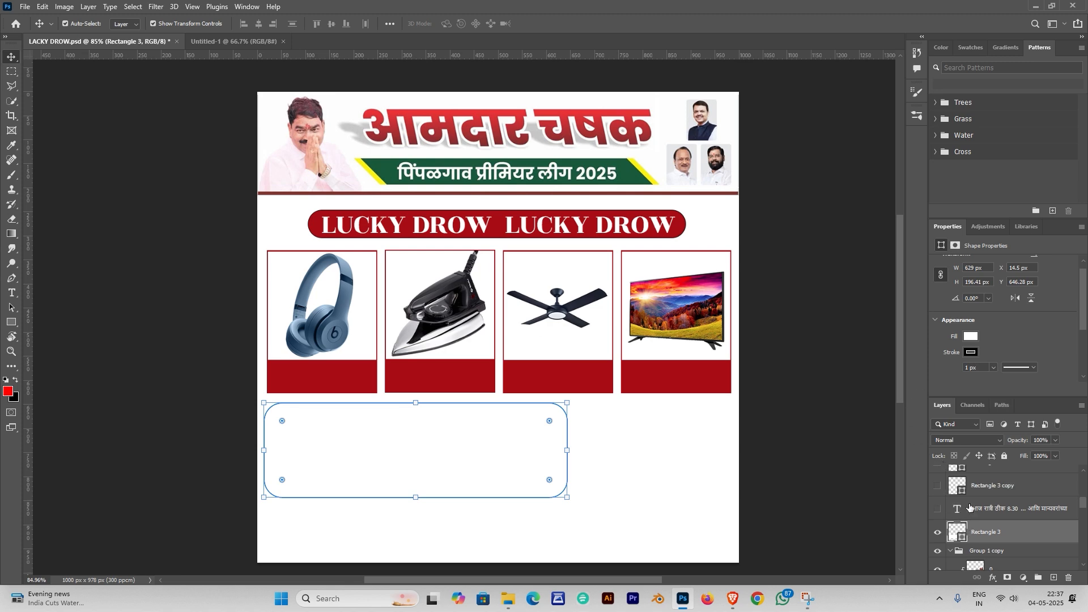
Show the Marathi announcement text inside Rectangle 3 and open it to examine its font settings, leaving it without editing
{"action": "left_click", "coordinate": [936, 513]}
{"action": "scroll", "coordinate": [348, 467], "scroll_direction": "down", "scroll_amount": 1}
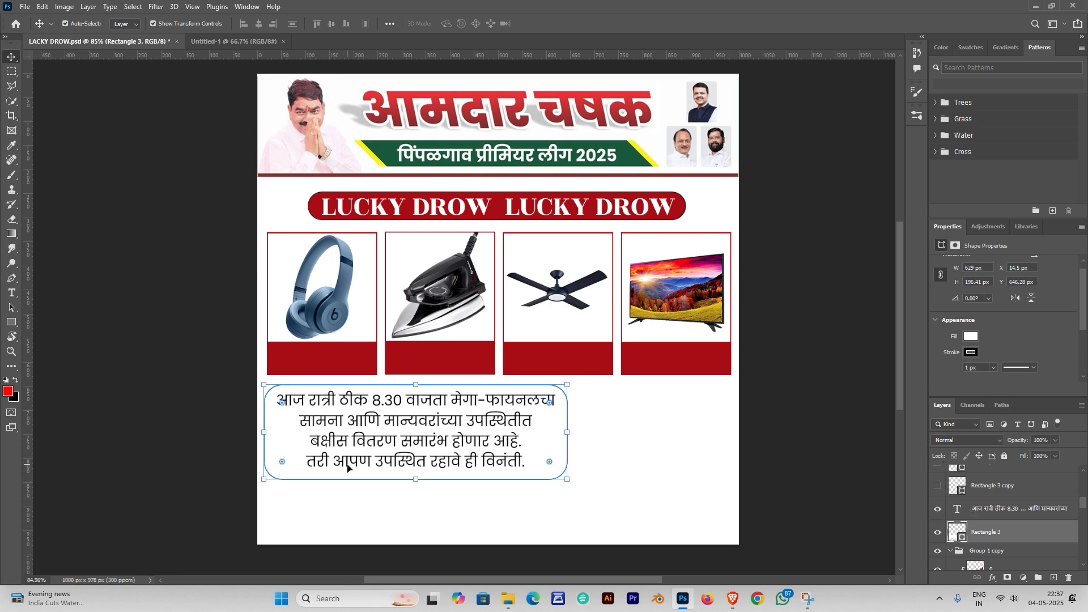
{"action": "scroll", "coordinate": [348, 467], "scroll_direction": "down", "scroll_amount": 2}
{"action": "double_click", "coordinate": [386, 394]}
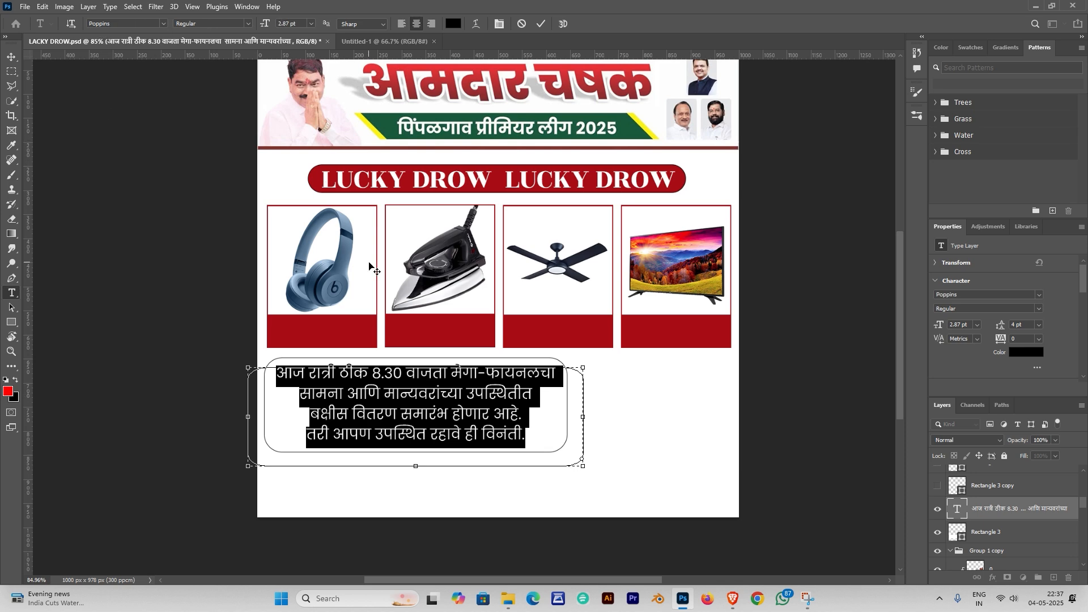
{"action": "key", "text": "Escape"}
{"action": "key", "text": "v"}
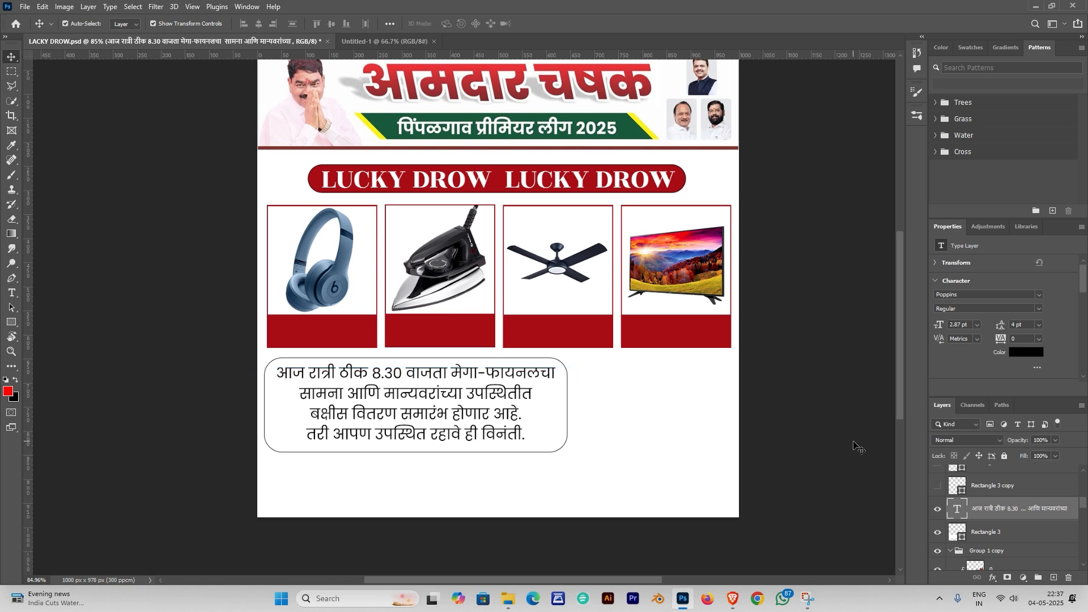
Show the Rectangle 3 copy box beside the announcement and its two red pill shapes, Rectangle 4 and Rectangle 4 copy
{"action": "left_click", "coordinate": [936, 490]}
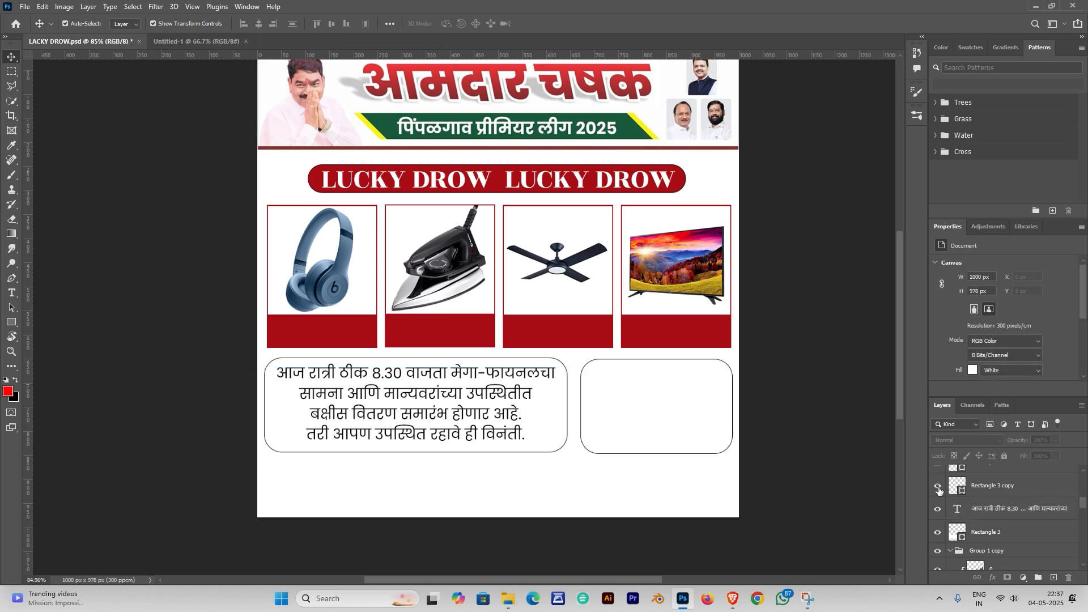
{"action": "scroll", "coordinate": [939, 490], "scroll_direction": "up", "scroll_amount": 1}
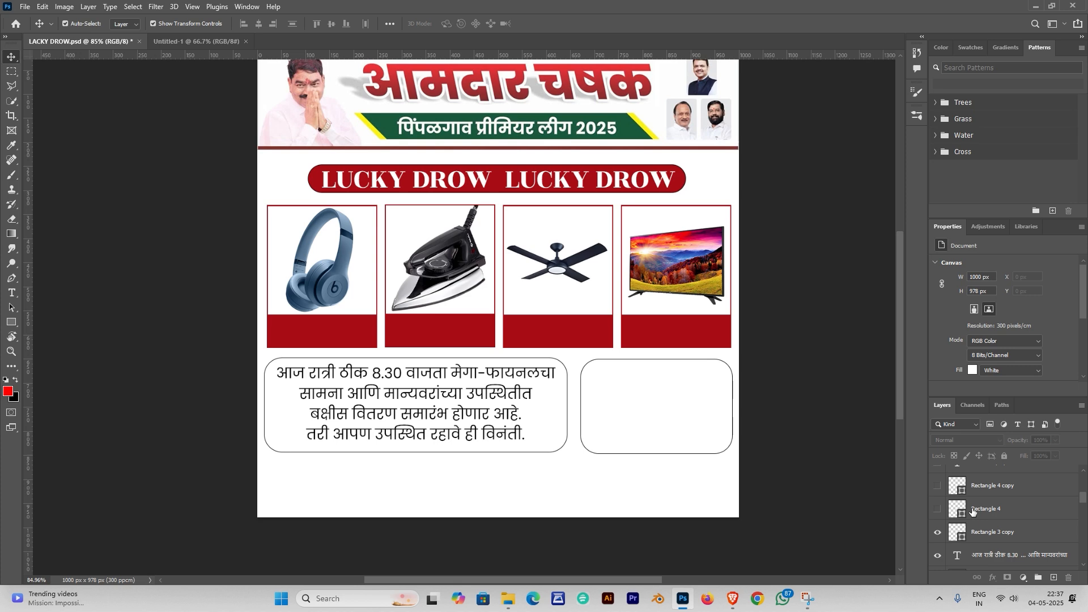
{"action": "left_click", "coordinate": [938, 510]}
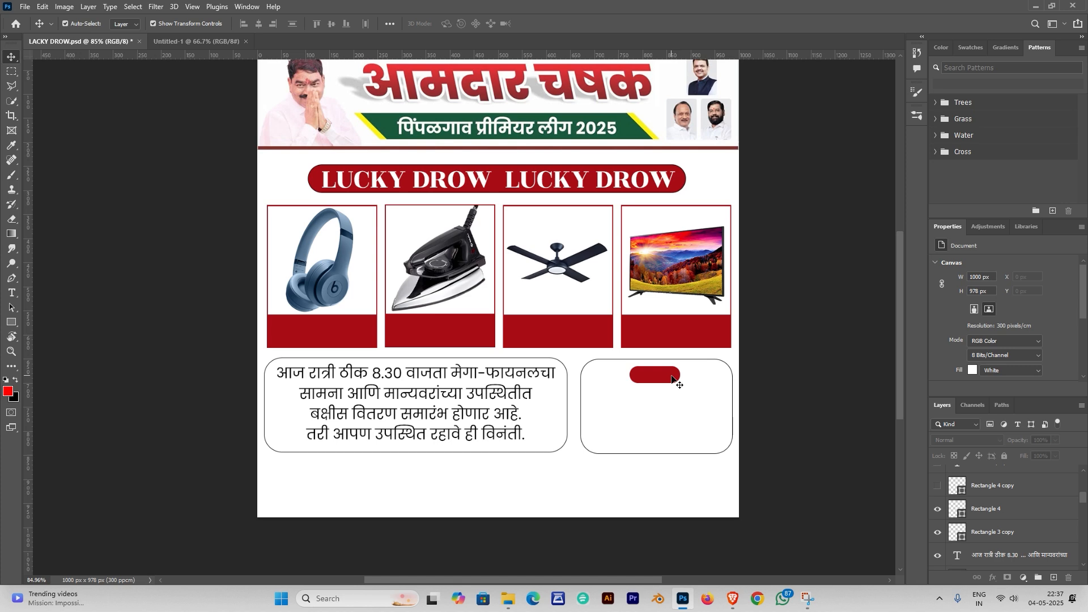
{"action": "scroll", "coordinate": [941, 513], "scroll_direction": "up", "scroll_amount": 1}
{"action": "left_click", "coordinate": [937, 510]}
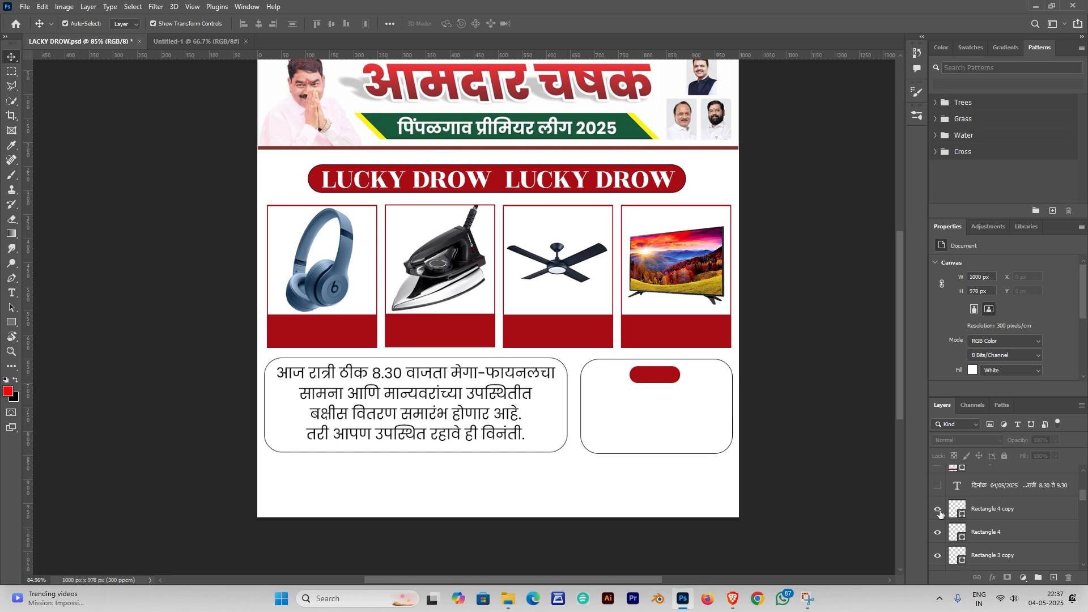
Show the दिनांक and वेळ text over the red pills and open it to examine its font settings without editing
{"action": "scroll", "coordinate": [939, 513], "scroll_direction": "up", "scroll_amount": 1}
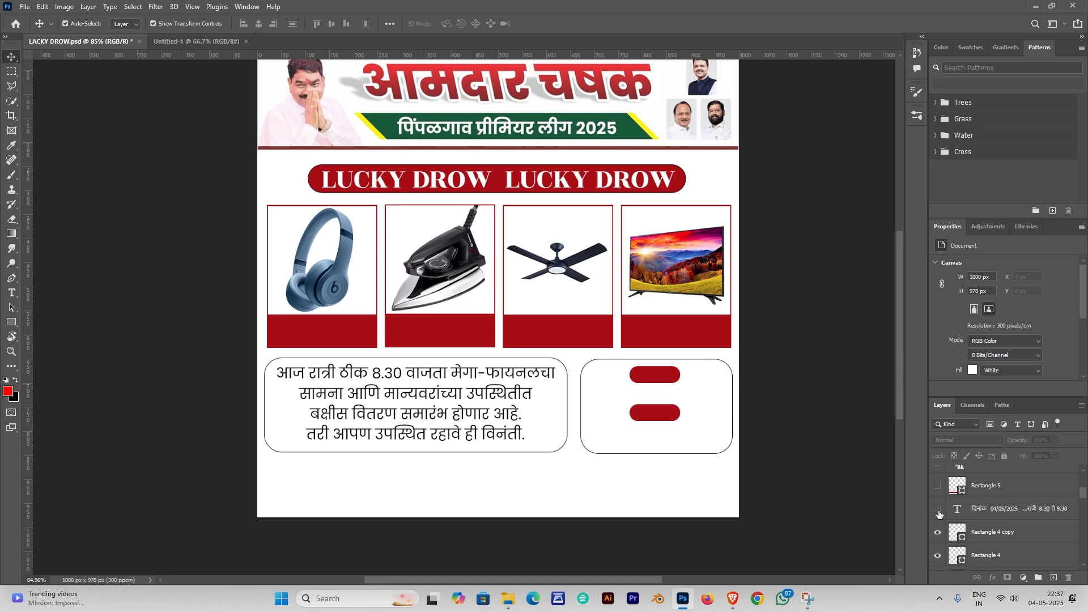
{"action": "left_click", "coordinate": [938, 509]}
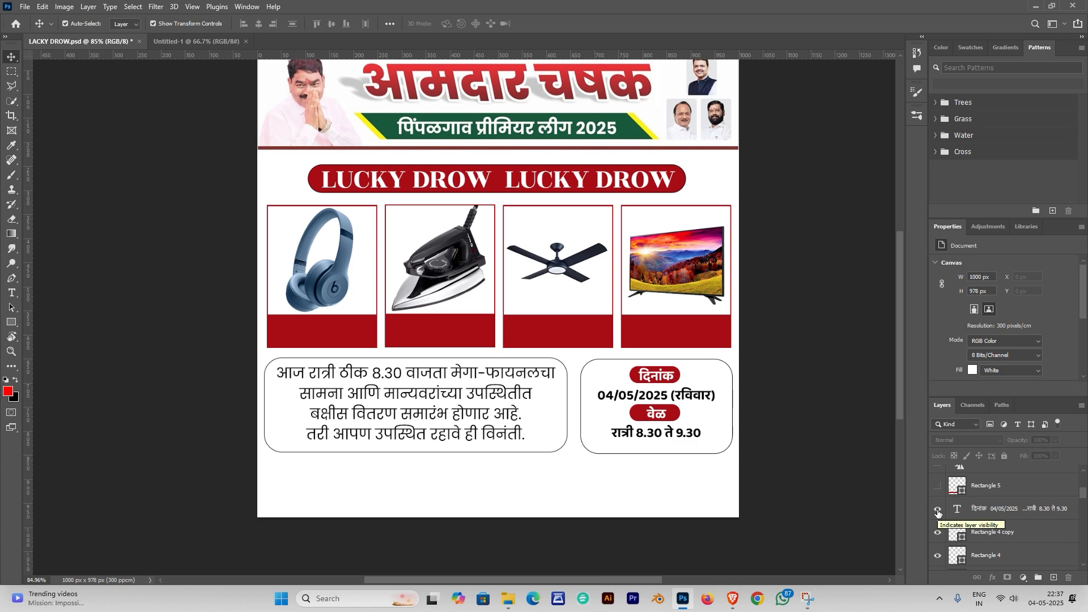
{"action": "double_click", "coordinate": [684, 391]}
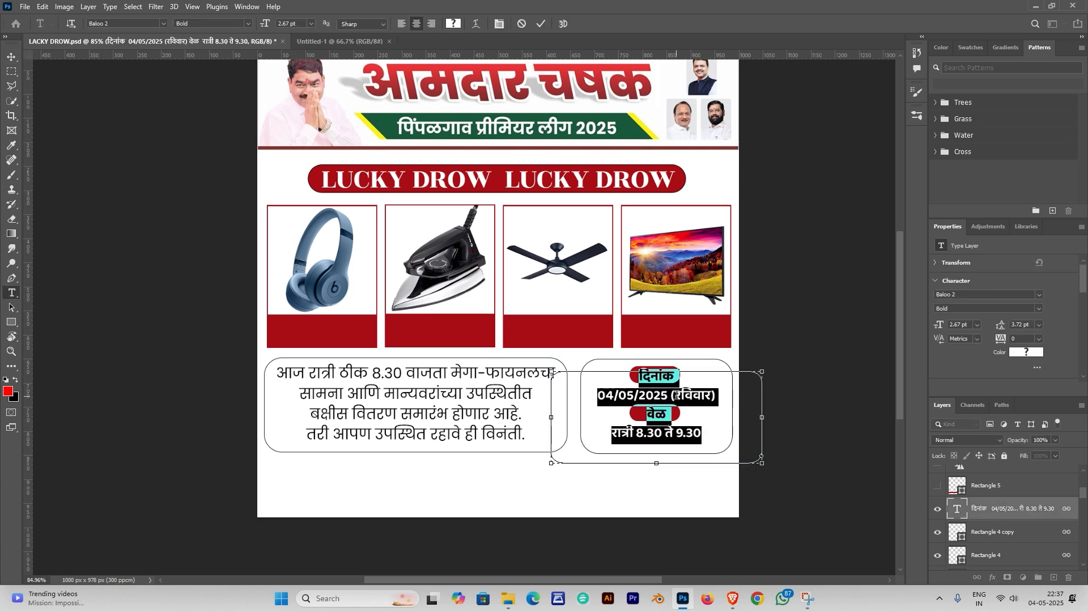
{"action": "key", "text": "ctrl+Return"}
{"action": "key", "text": "v"}
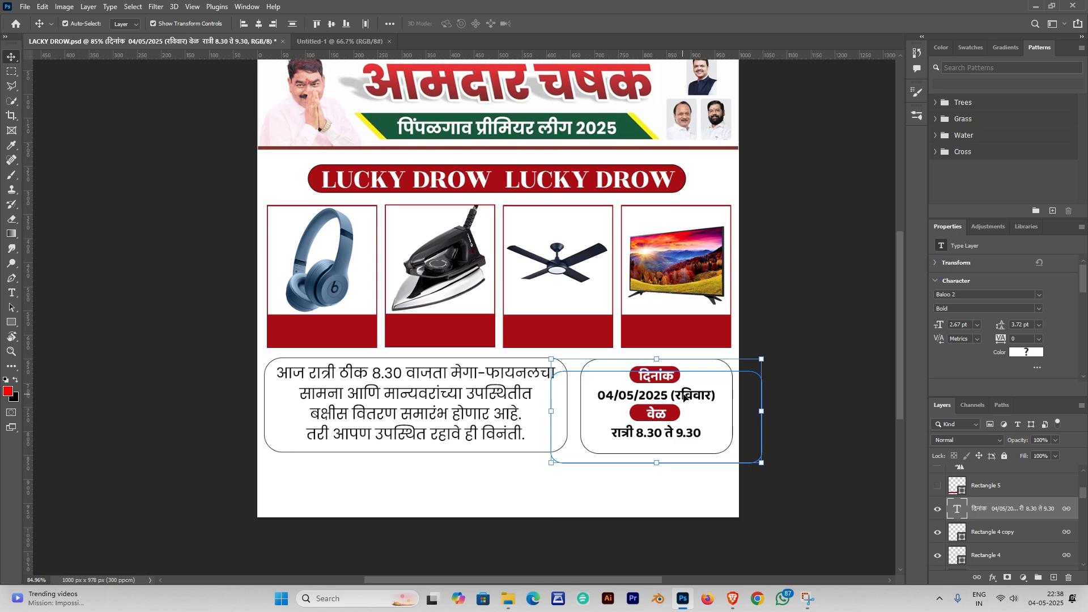
{"action": "scroll", "coordinate": [654, 394], "scroll_direction": "up", "scroll_amount": 4}
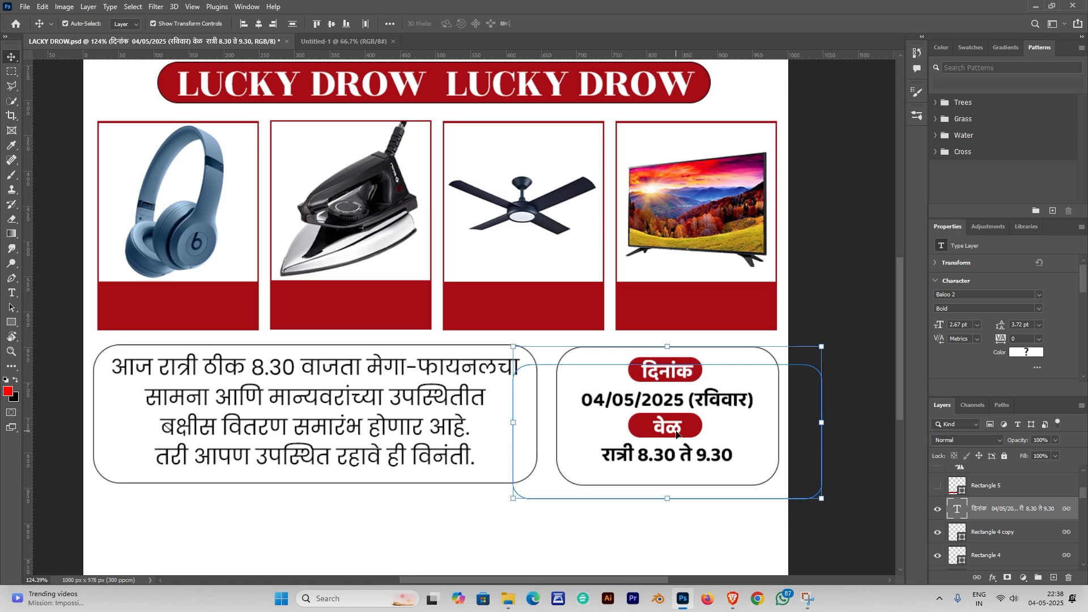
{"action": "key", "text": "ctrl+0"}
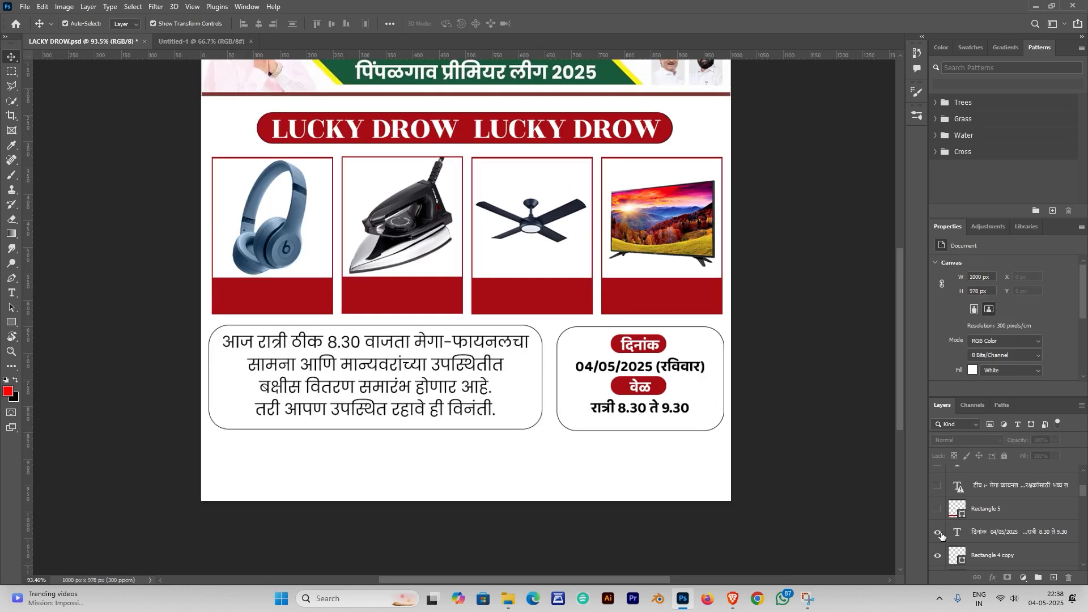
Show the red Rectangle 5 band with its टीप note and open the note to examine its font settings without editing
{"action": "left_click", "coordinate": [938, 509]}
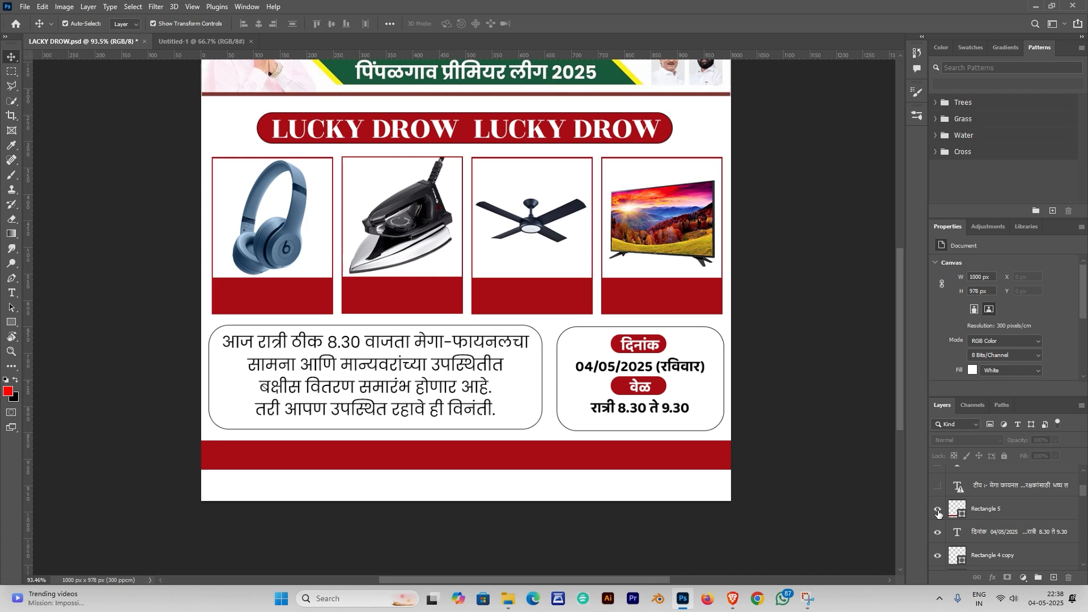
{"action": "left_click", "coordinate": [937, 486]}
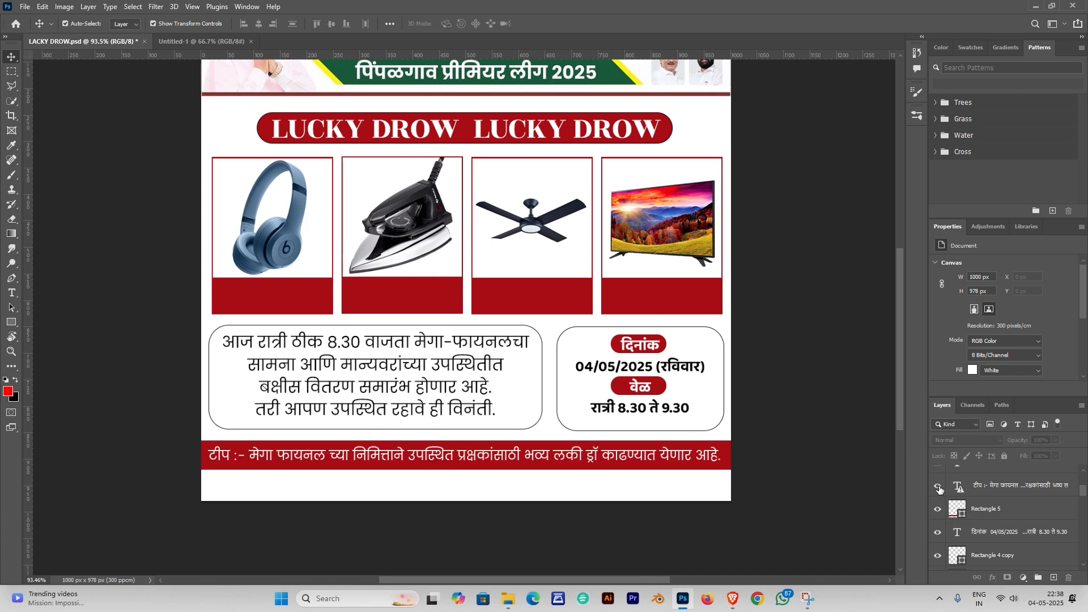
{"action": "double_click", "coordinate": [338, 460]}
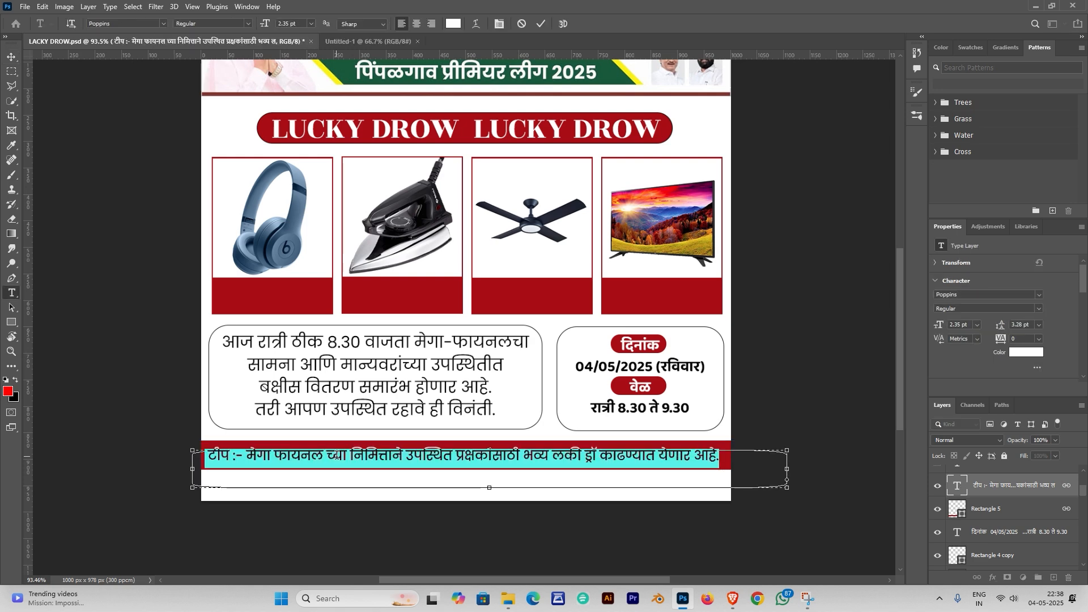
{"action": "key", "text": "ctrl+Return"}
{"action": "key", "text": "v"}
Show the ठिकाण venue line below the red band and open it to examine its font settings, leaving it without editing
{"action": "scroll", "coordinate": [997, 510], "scroll_direction": "up", "scroll_amount": 1}
{"action": "left_click", "coordinate": [937, 509]}
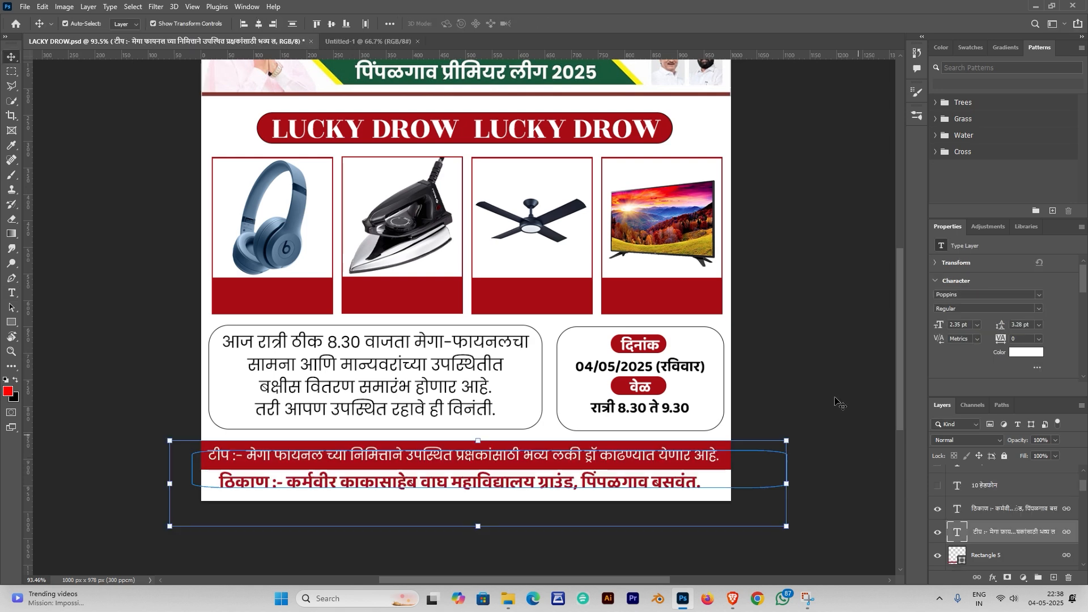
{"action": "left_click", "coordinate": [820, 343]}
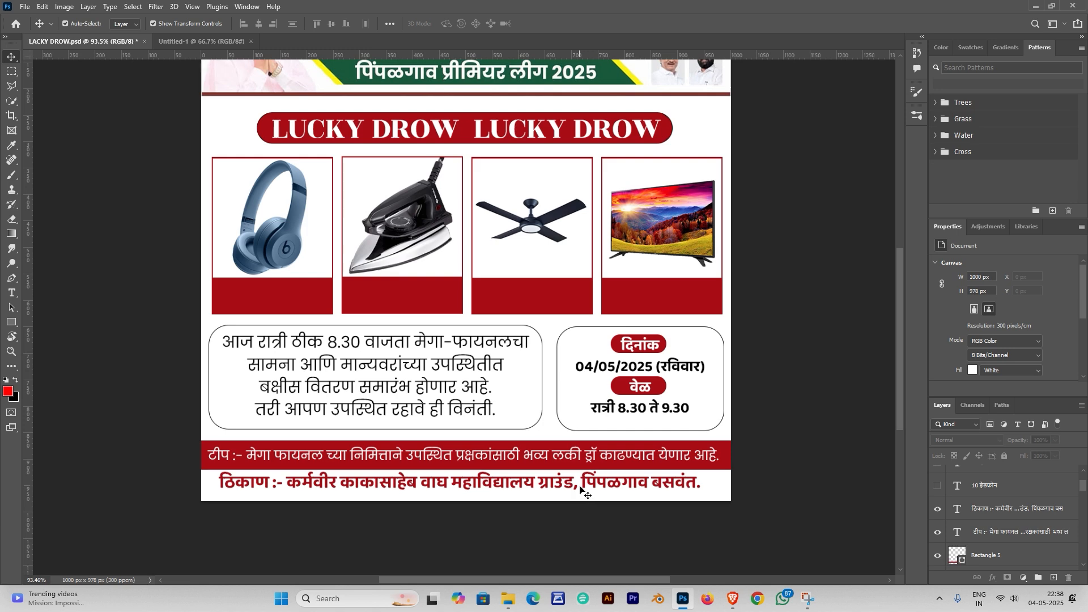
{"action": "double_click", "coordinate": [573, 483]}
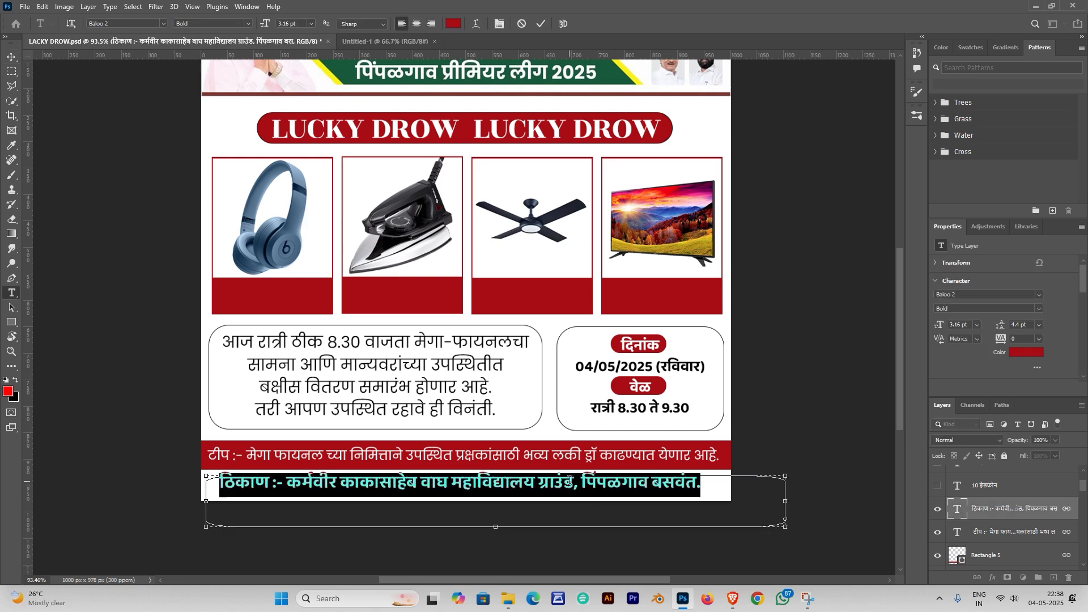
{"action": "key", "text": "ctrl+Return"}
{"action": "key", "text": "v"}
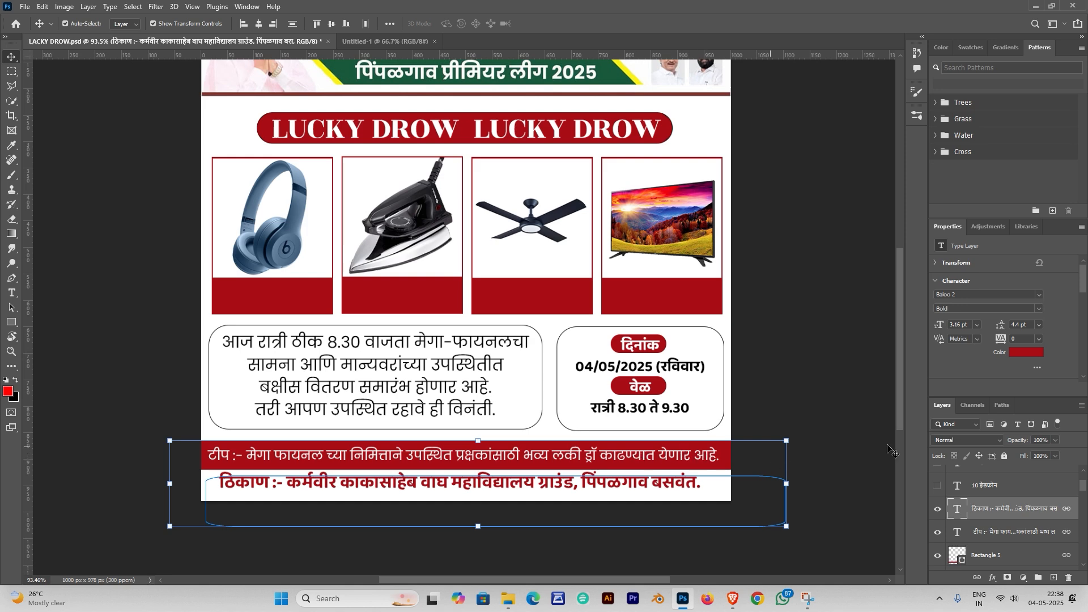
{"action": "left_click", "coordinate": [816, 338]}
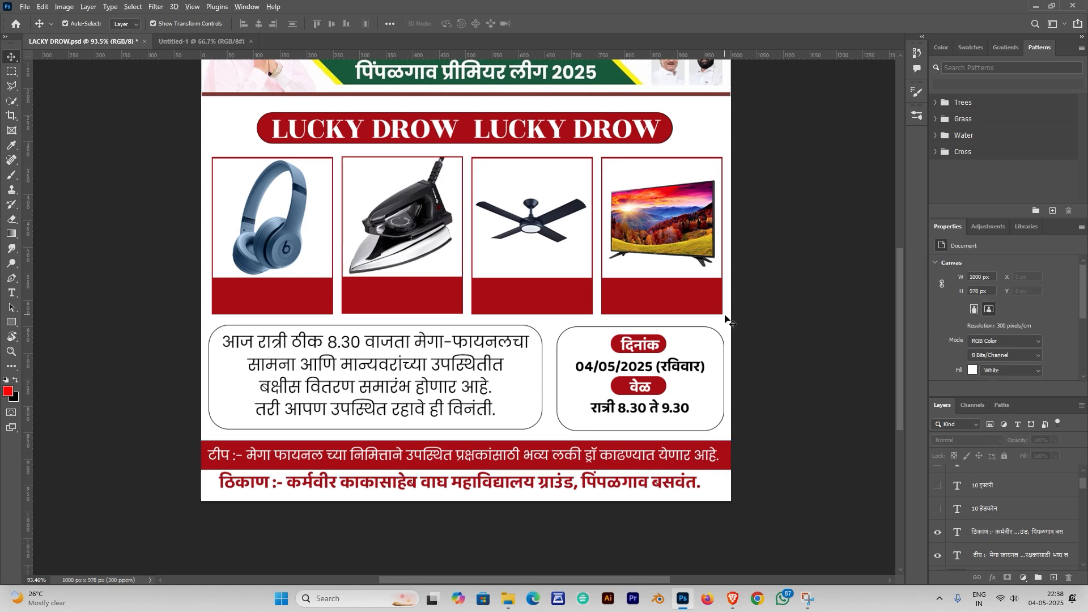
Show the four prize labels on the red cards: 10 हेडफोन, 10 इस्तरी, 5 फॅन and 32 इंच टीव्ही
{"action": "scroll", "coordinate": [645, 226], "scroll_direction": "up", "scroll_amount": 2}
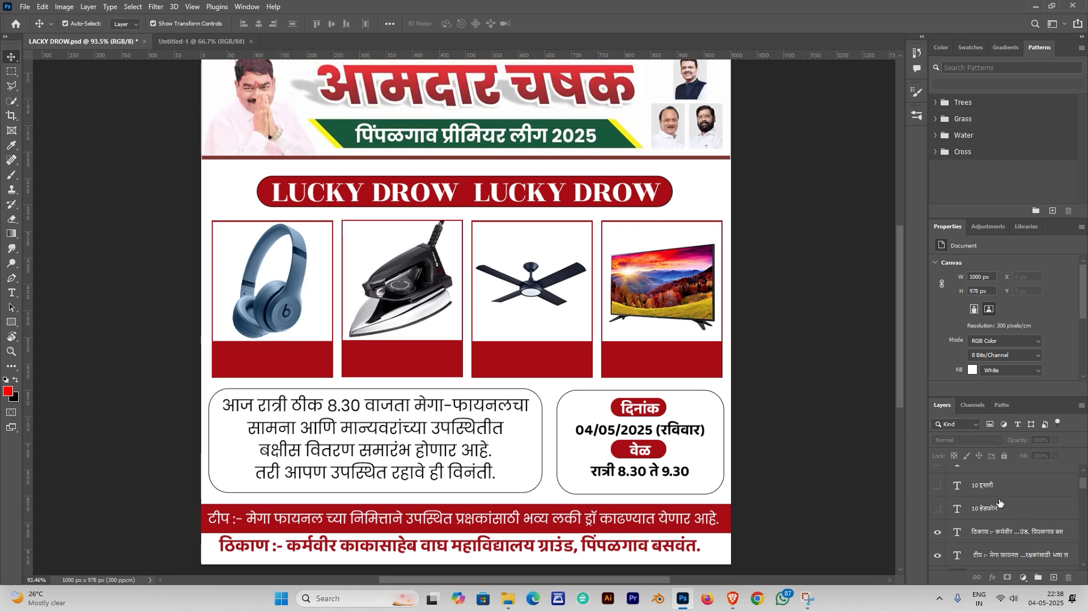
{"action": "left_click", "coordinate": [938, 513]}
{"action": "scroll", "coordinate": [938, 517], "scroll_direction": "up", "scroll_amount": 1}
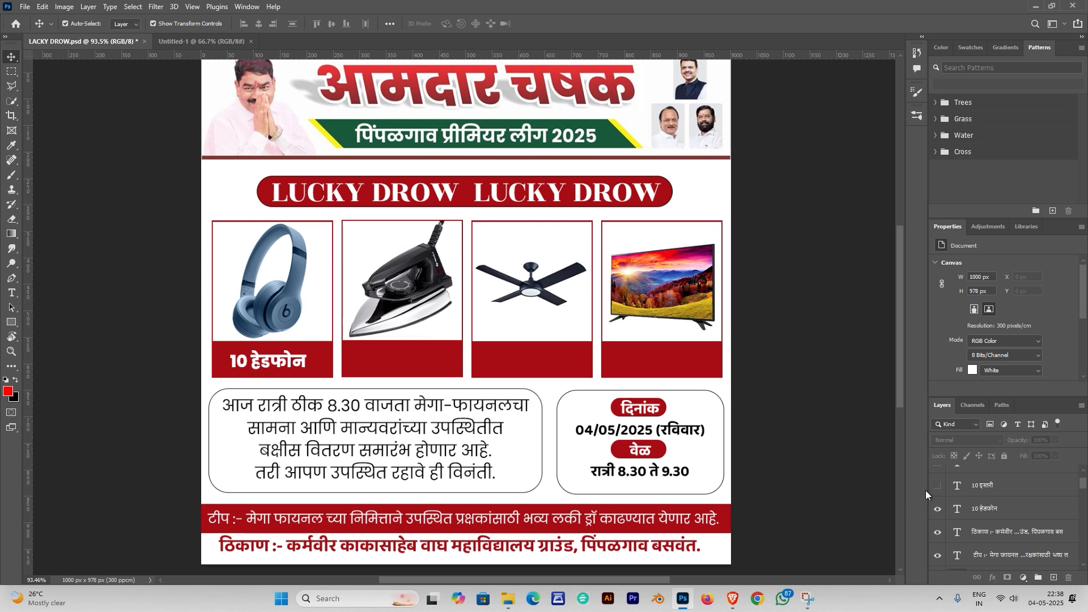
{"action": "left_click_drag", "start_coordinate": [937, 523], "coordinate": [939, 478]}
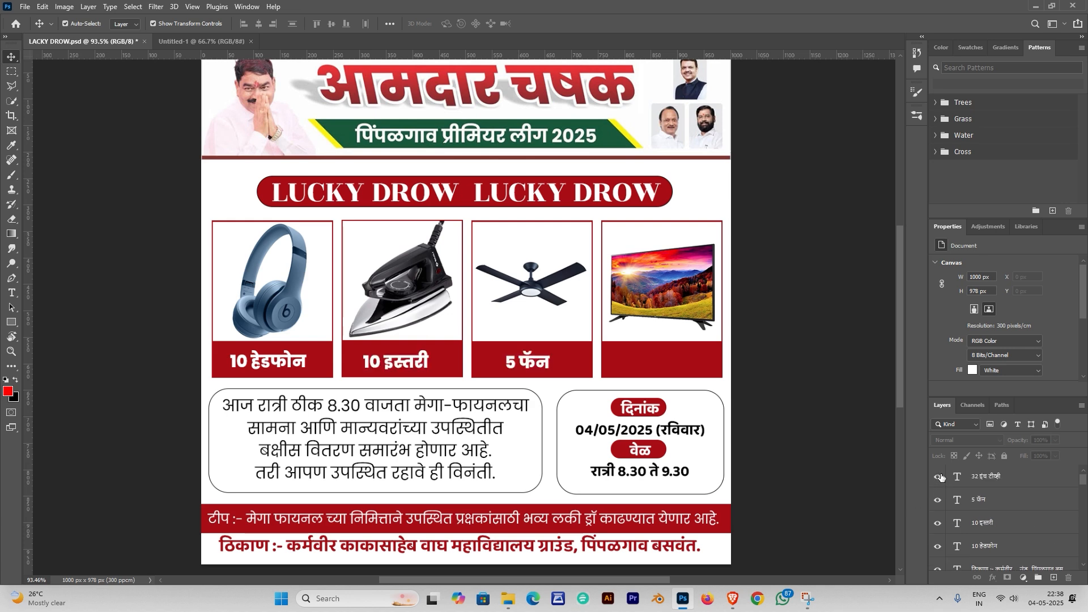
Open the 5 फॅन label to examine its font settings, leave it without editing and view the whole poster
{"action": "left_click", "coordinate": [528, 363]}
{"action": "double_click", "coordinate": [526, 363]}
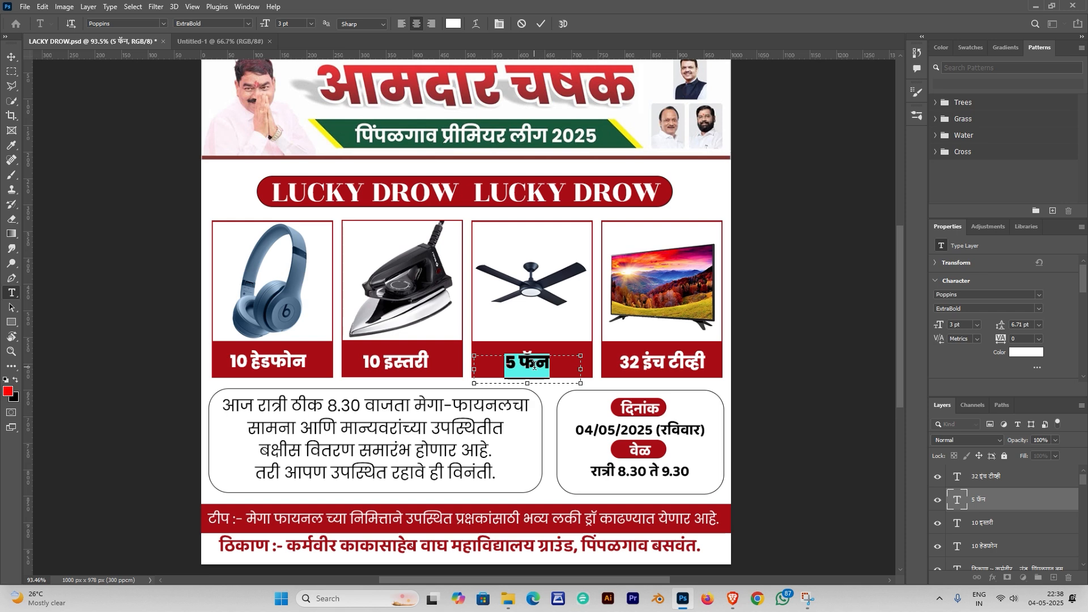
{"action": "key", "text": "Escape"}
{"action": "key", "text": "v"}
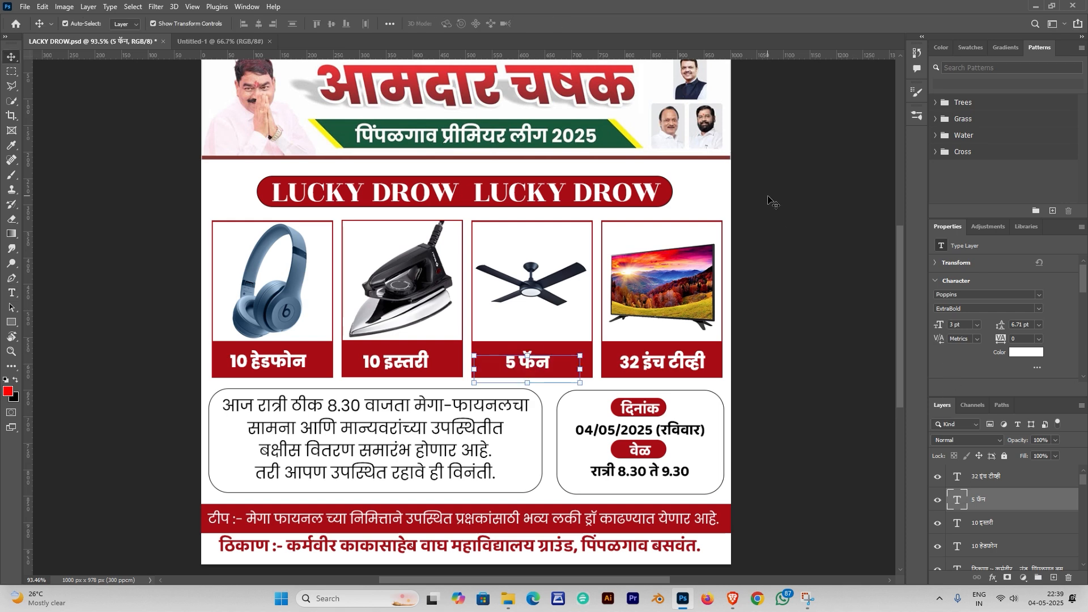
{"action": "left_click", "coordinate": [799, 213]}
{"action": "scroll", "coordinate": [702, 252], "scroll_direction": "down", "scroll_amount": 4}
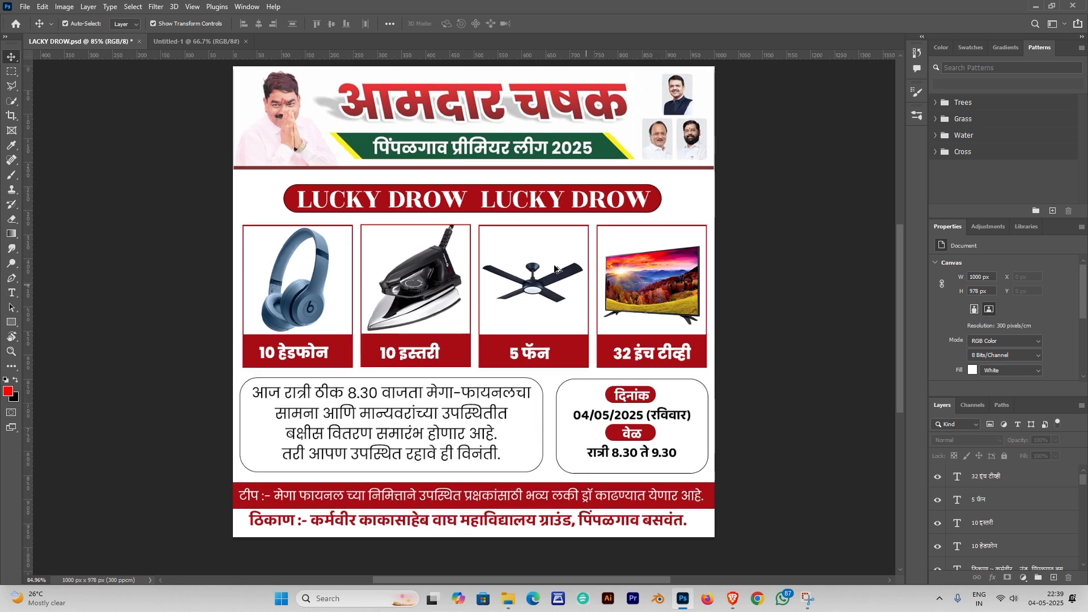